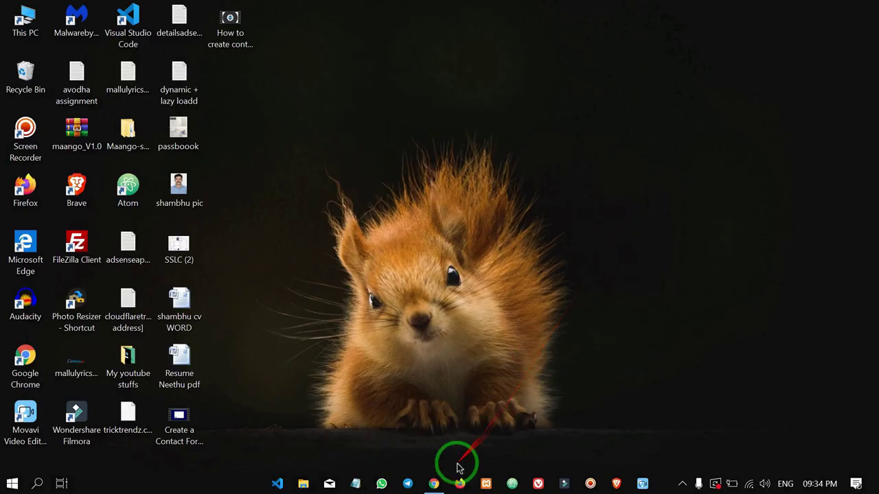
# Step: Launch Chrome and put the cursor in the Google search box on the new tab page
pyautogui.click(435, 484)
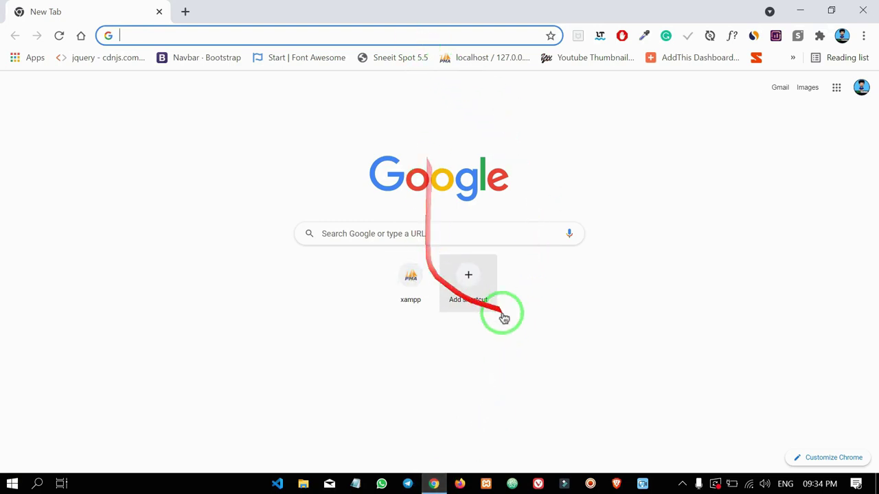
pyautogui.click(415, 234)
# Step: Search Google for 'kerala university admission pg' and open the Kerala University Admissions result in a new tab
pyautogui.write('ker')
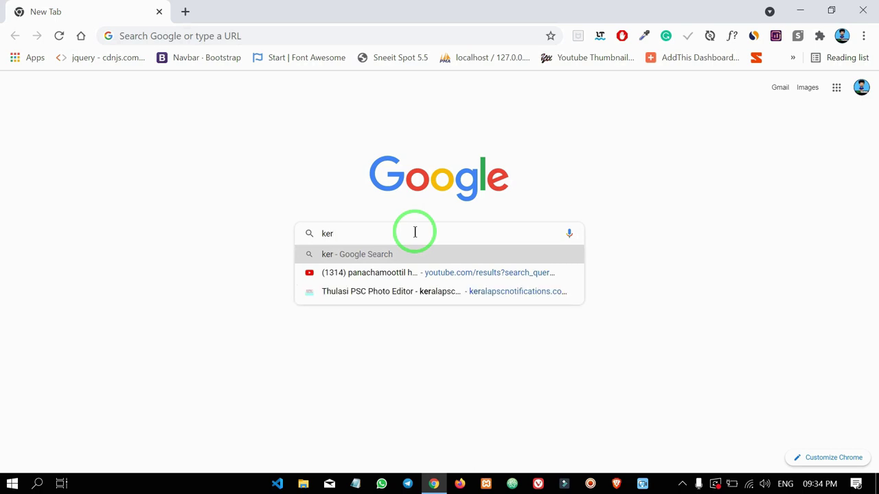
pyautogui.write('ala university admission pg')
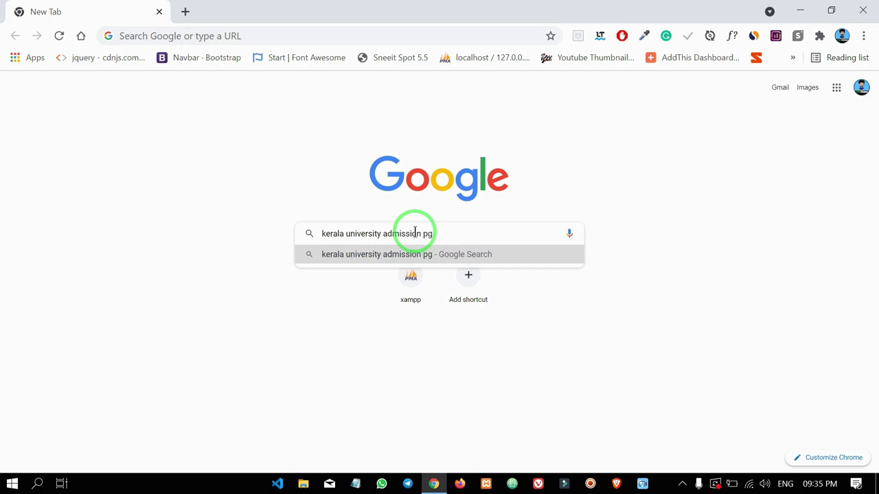
pyautogui.press('Return')
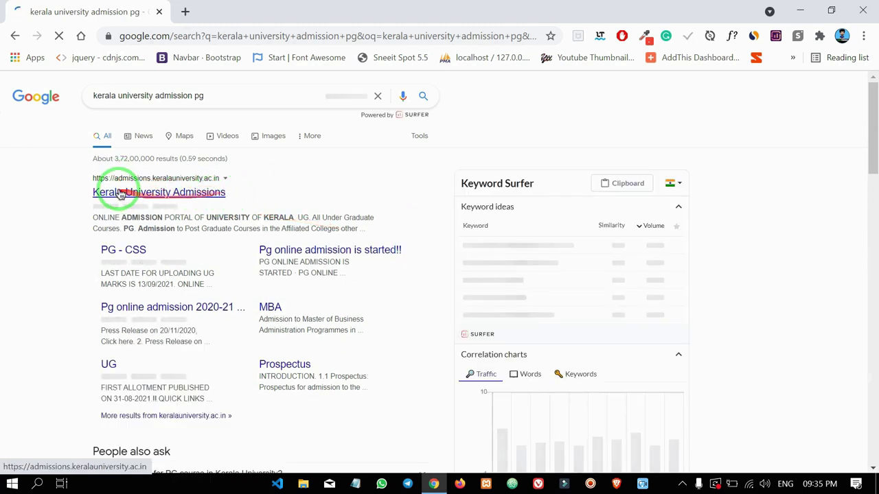
pyautogui.rightClick(178, 197)
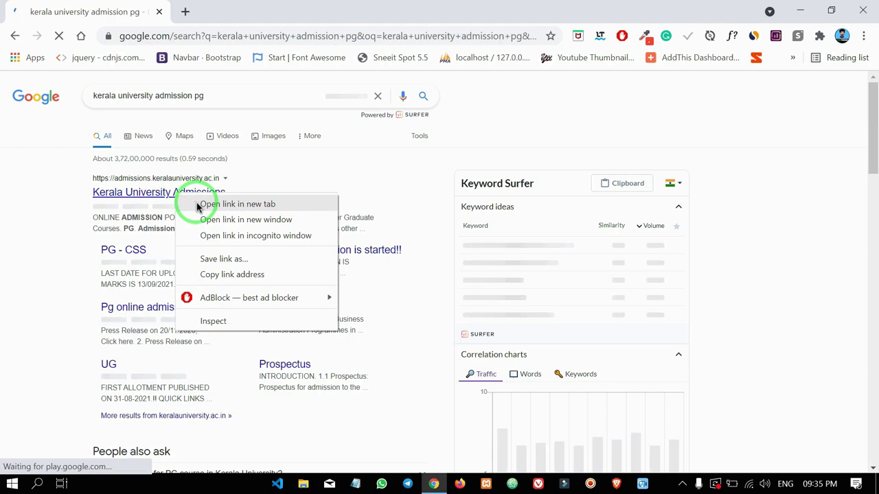
pyautogui.click(197, 204)
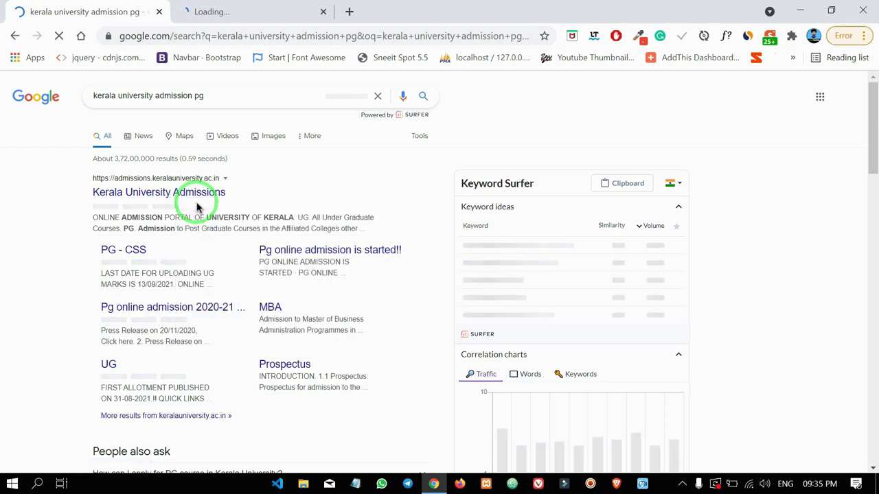
pyautogui.hotkey('ctrl', 'Tab')
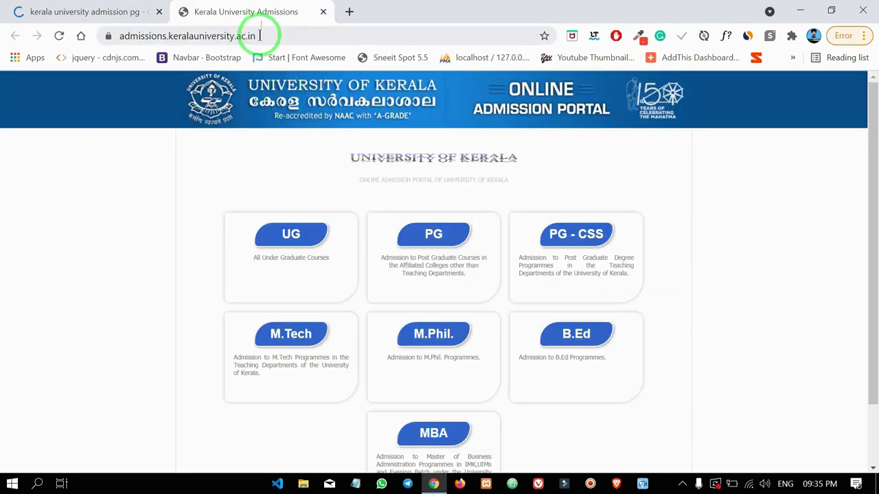
pyautogui.click(260, 36)
# Step: Copy the portal's web address and go to the PG 2021 admissions section
pyautogui.moveTo(260, 36); pyautogui.dragTo(115, 37)
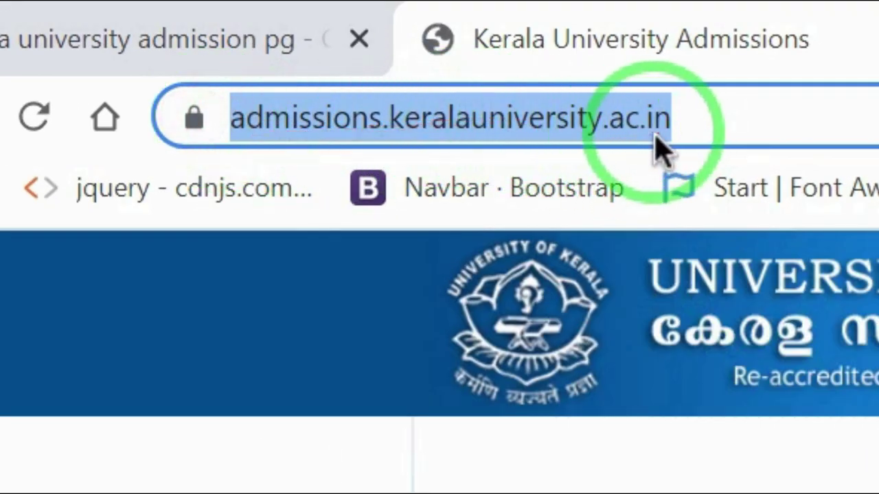
pyautogui.hotkey('alt', 'Tab')
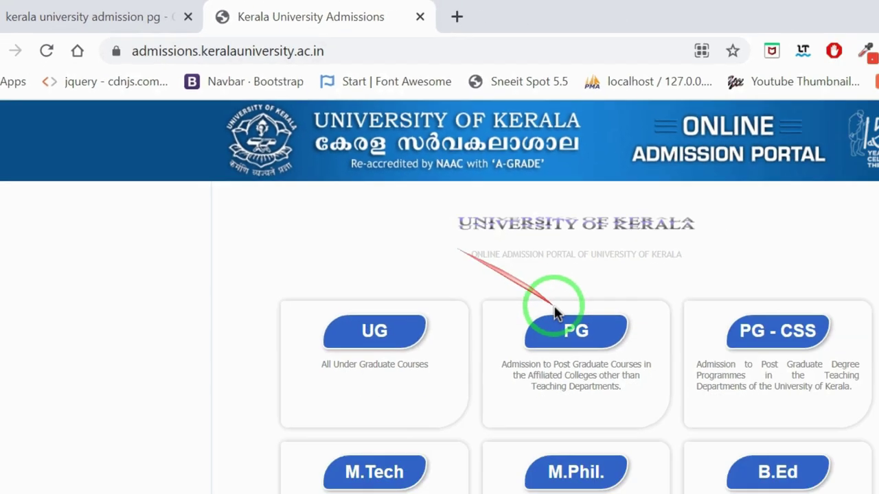
pyautogui.scroll(-1, 416, 214)
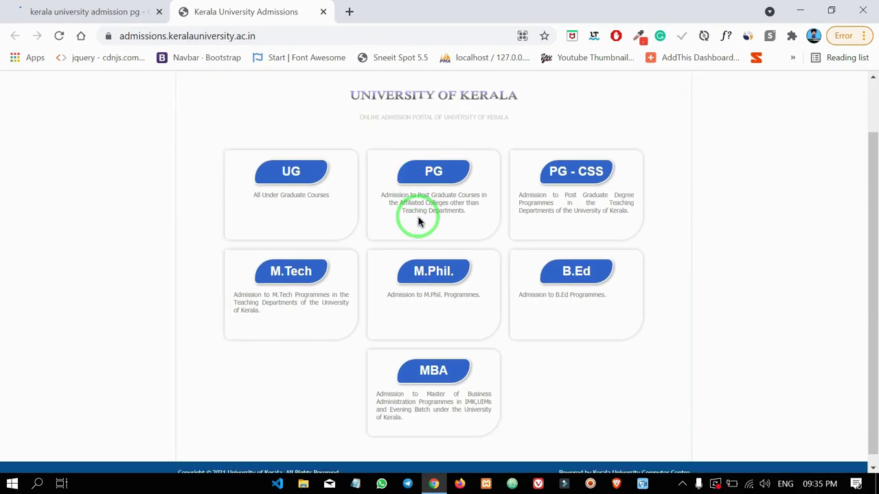
pyautogui.click(450, 171)
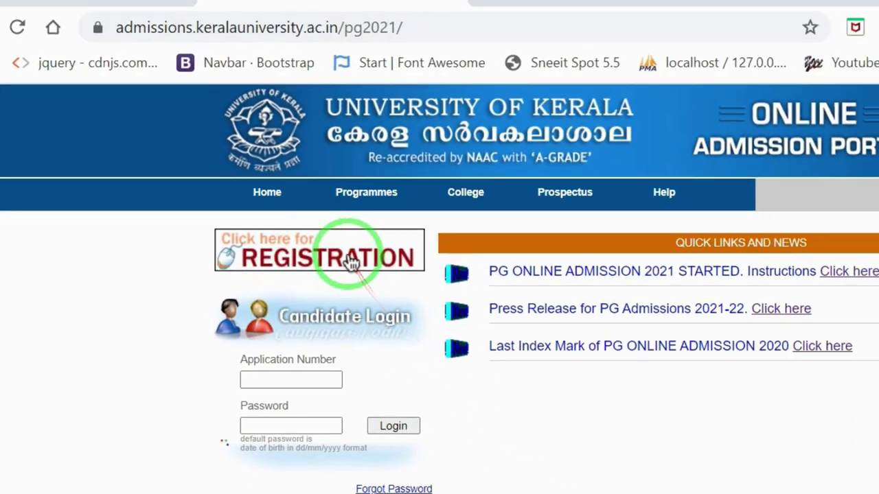
pyautogui.click(352, 263)
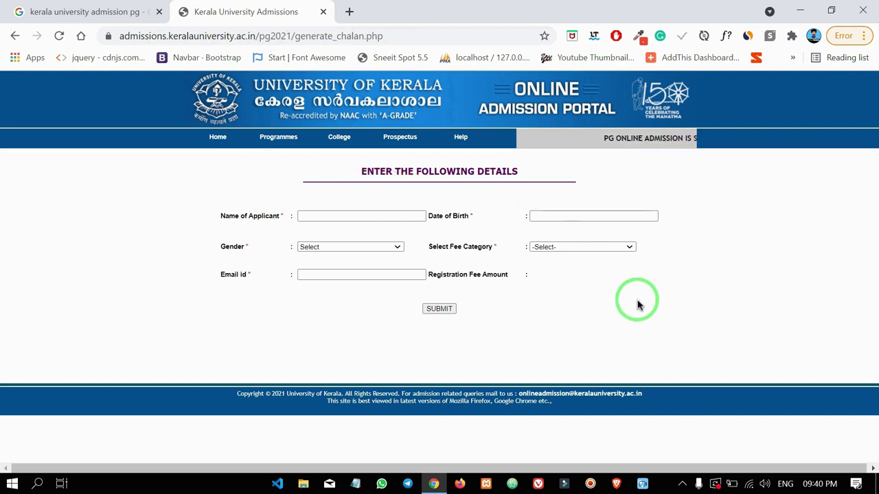
pyautogui.click(411, 216)
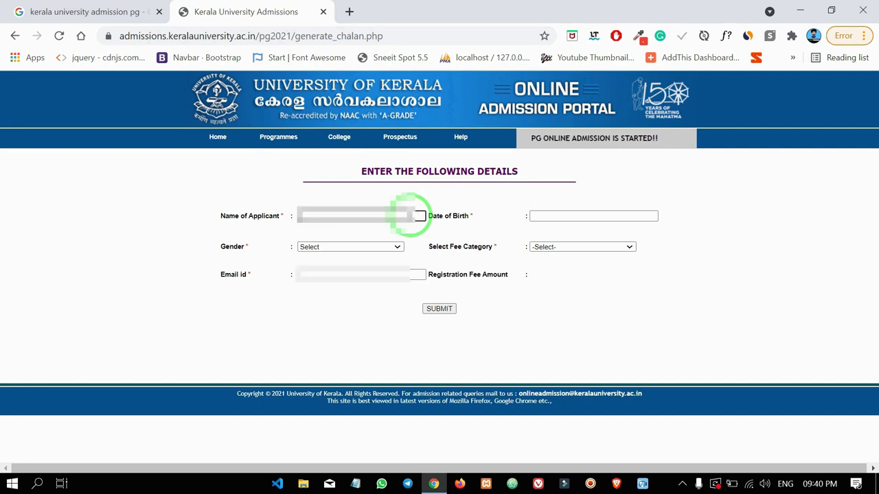
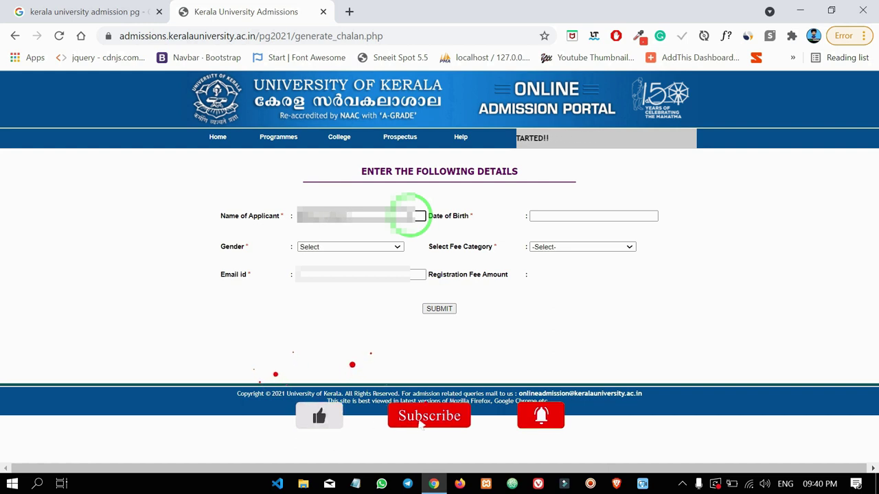
pyautogui.press('Tab')
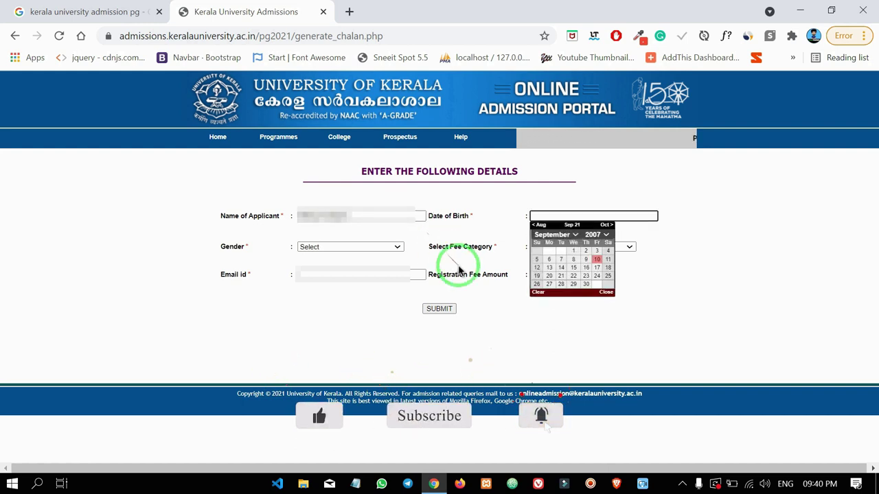
pyautogui.moveTo(595, 239); pyautogui.dragTo(594, 377)
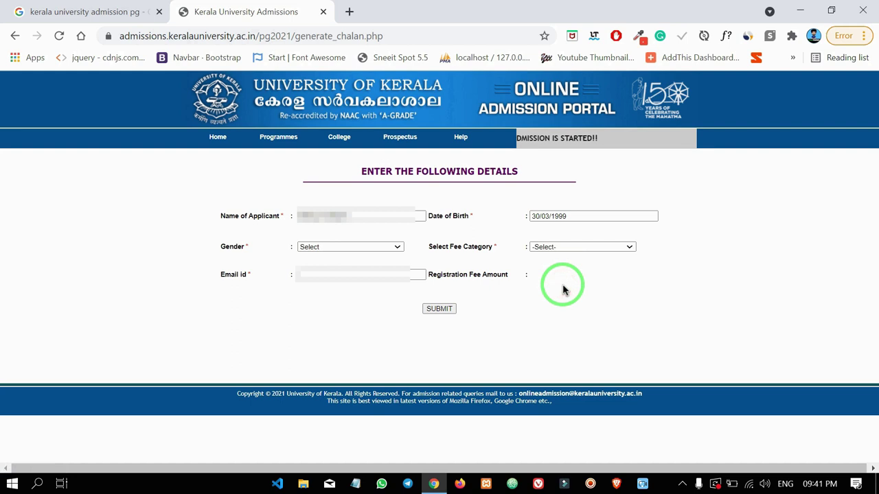
# Step: Set gender to Male and fee category to General
pyautogui.click(387, 246)
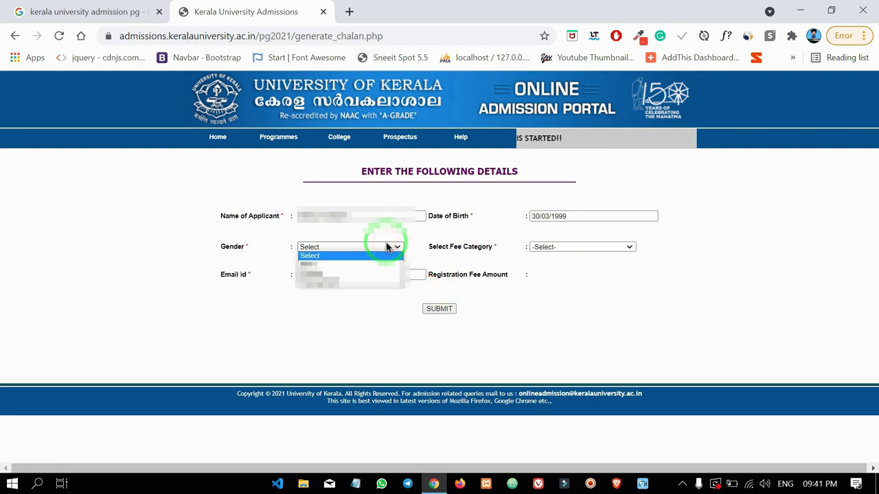
pyautogui.click(364, 265)
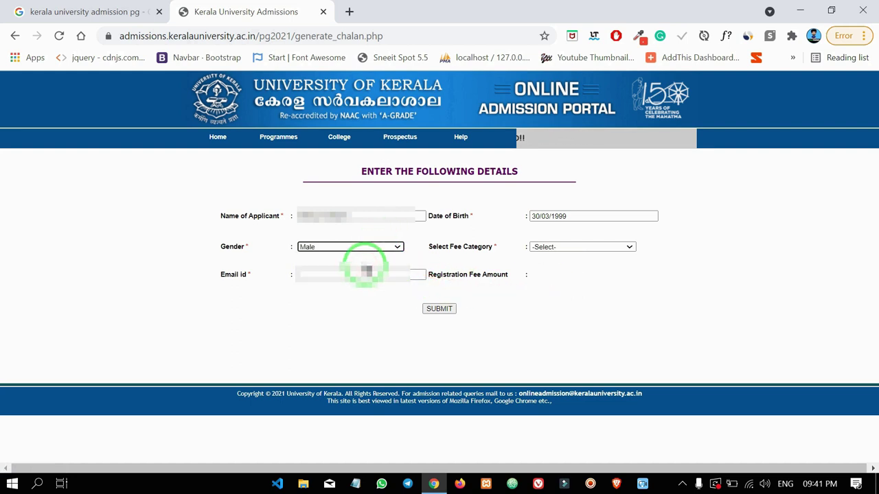
pyautogui.click(520, 287)
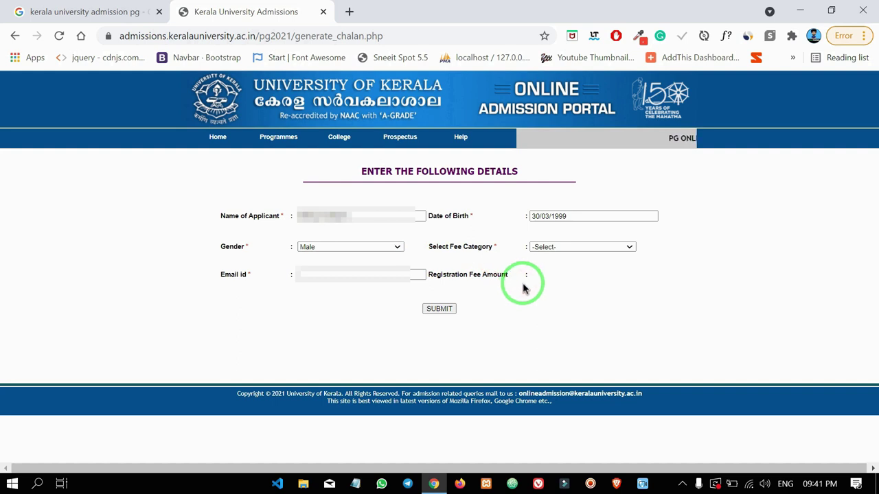
pyautogui.click(563, 249)
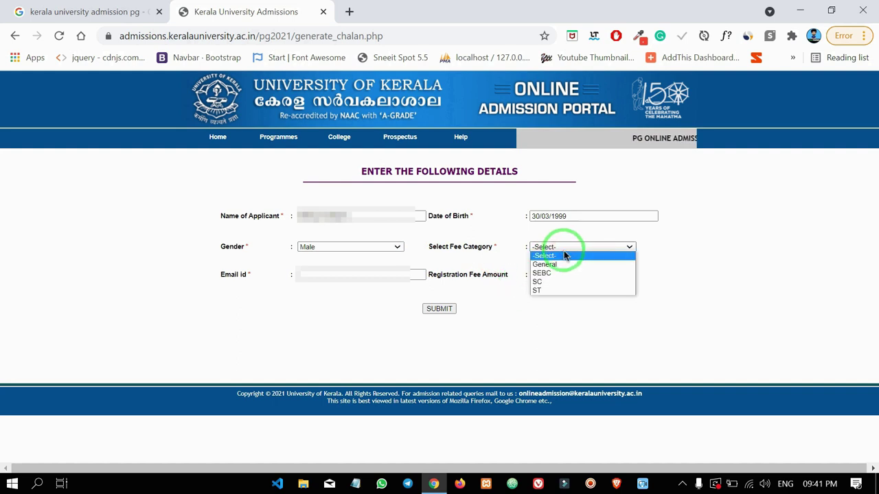
pyautogui.click(550, 265)
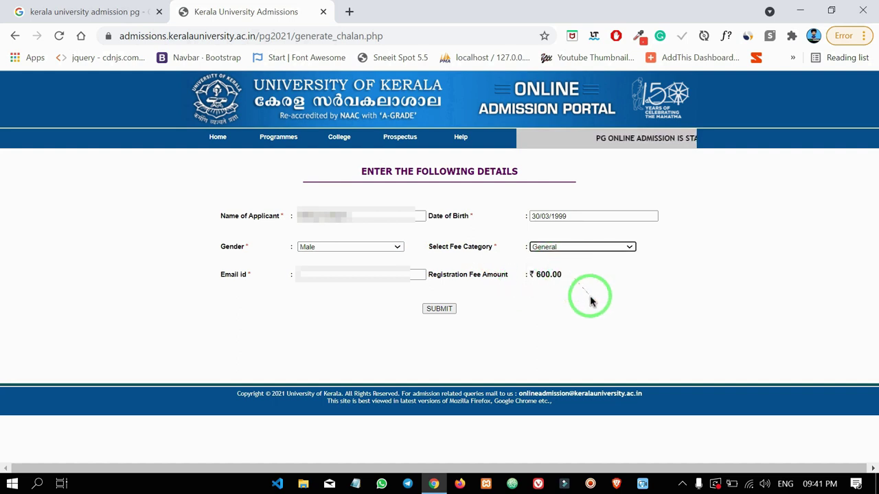
pyautogui.click(592, 305)
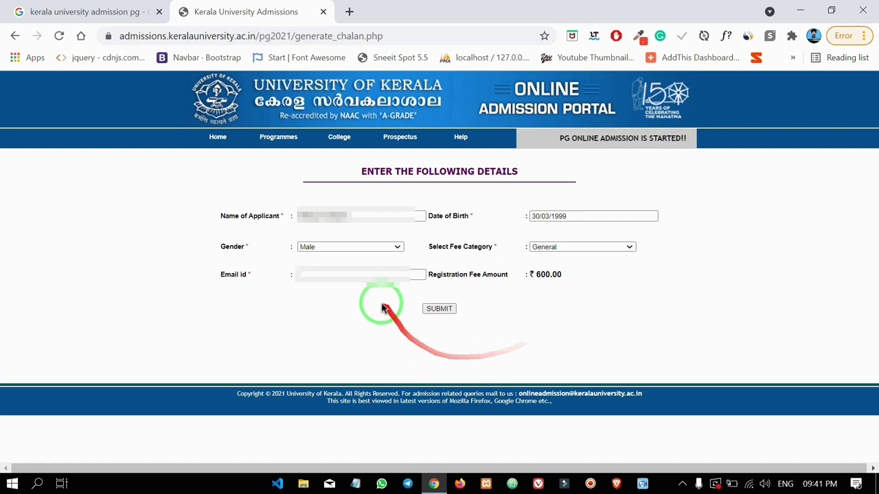
# Step: Fill in the applicant's email address, then submit and confirm the registration
pyautogui.click(374, 274)
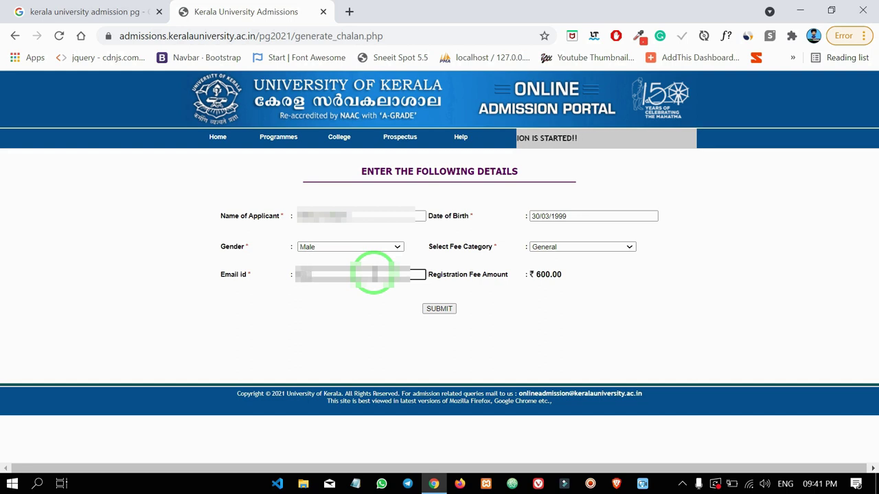
pyautogui.click(630, 352)
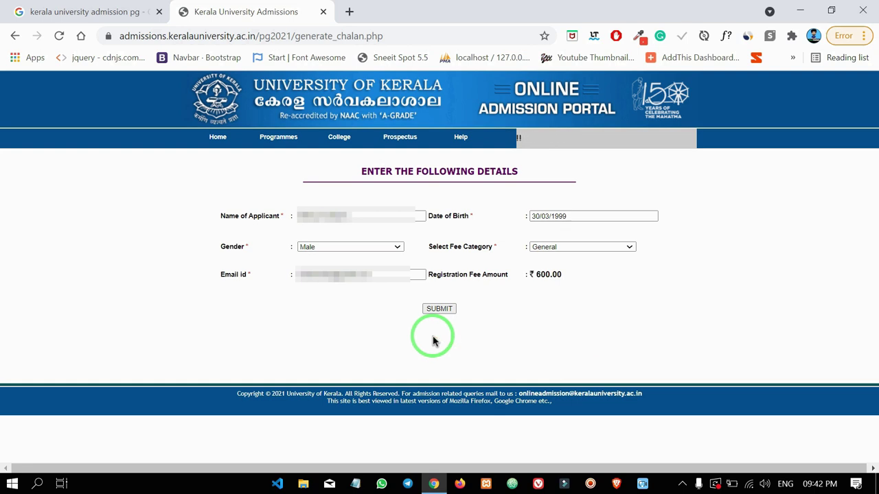
pyautogui.click(449, 310)
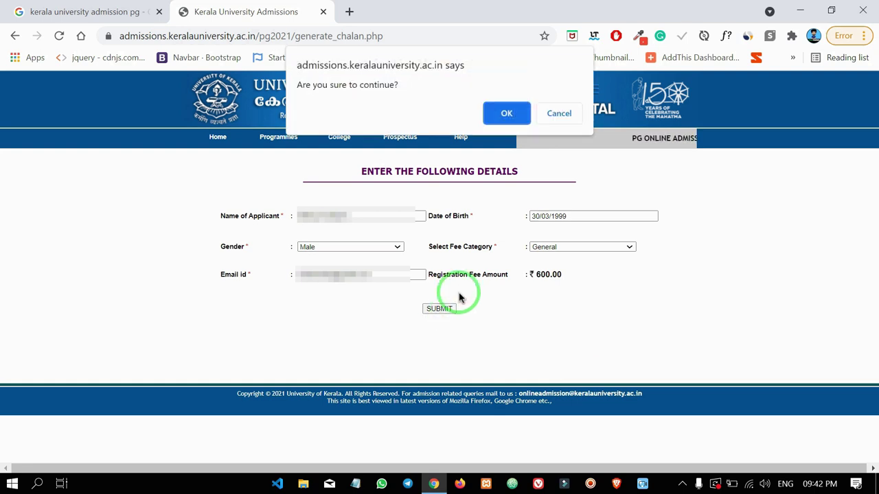
pyautogui.click(500, 116)
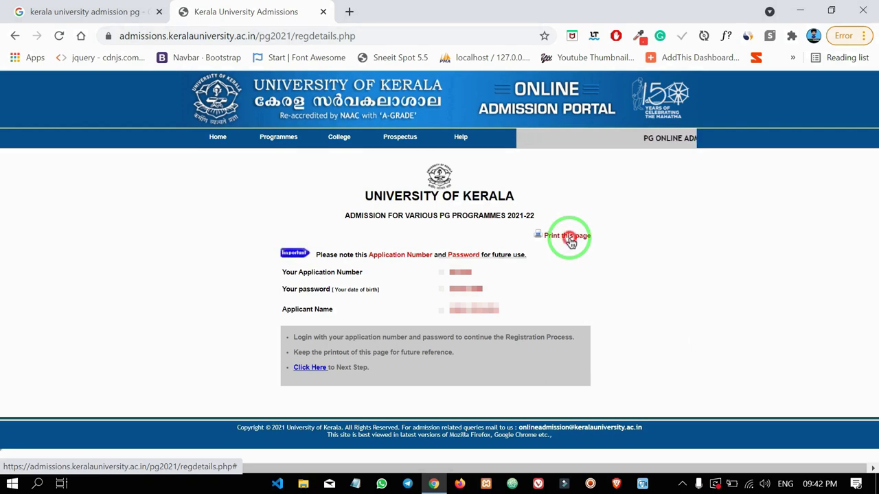
# Step: Print the registration confirmation and continue to the candidate login step
pyautogui.click(569, 237)
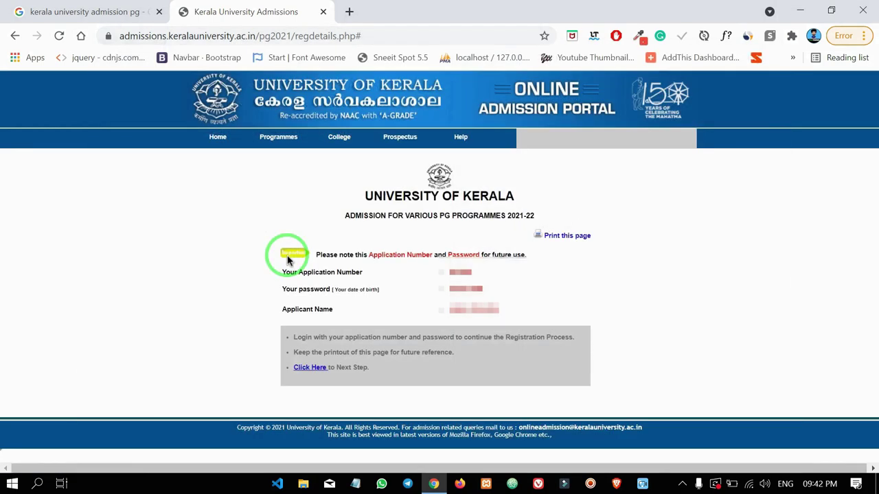
pyautogui.click(316, 371)
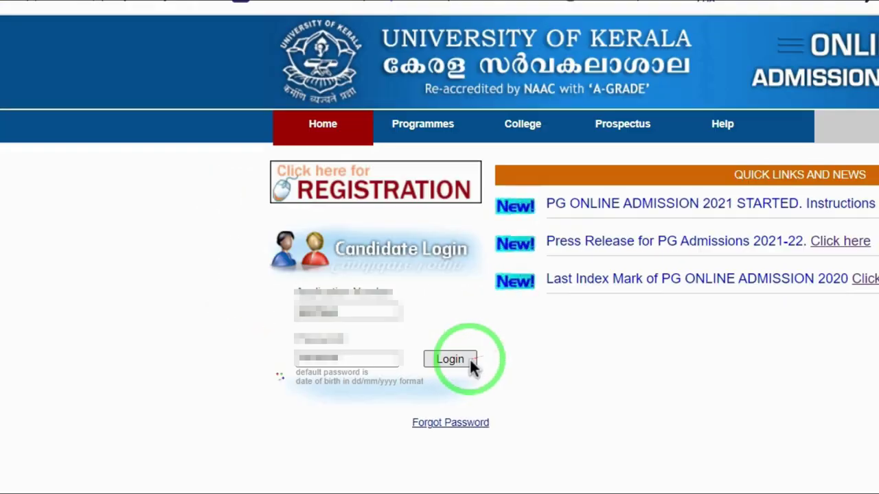
# Step: Log in and open the PG Prospectus 2021 link from the instructions page in a new tab
pyautogui.click(436, 309)
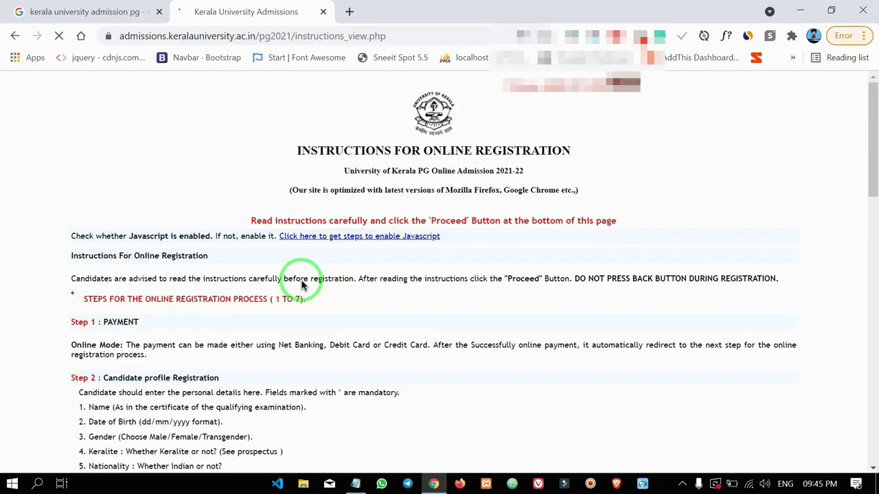
pyautogui.scroll(-1, 300, 285)
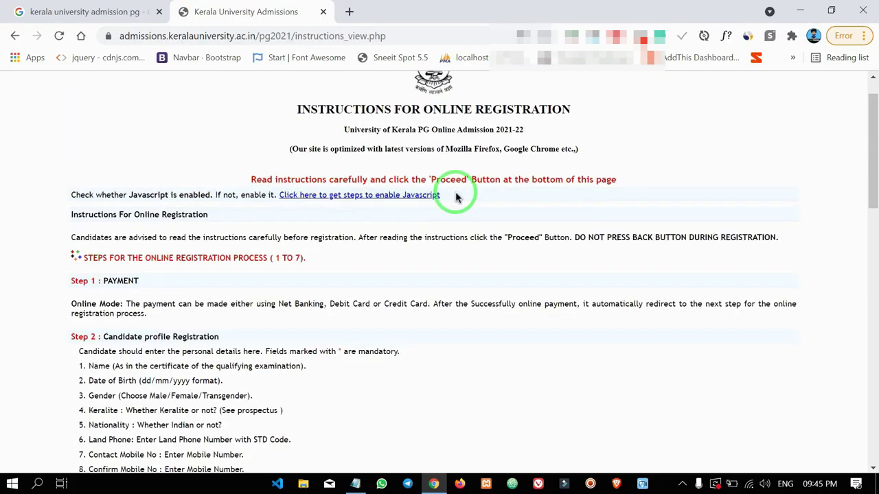
pyautogui.scroll(-1, 457, 196)
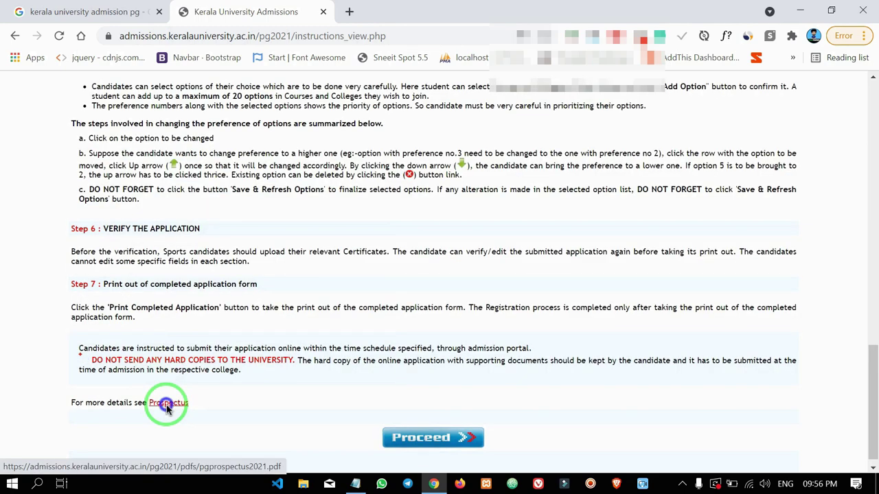
pyautogui.rightClick(166, 408)
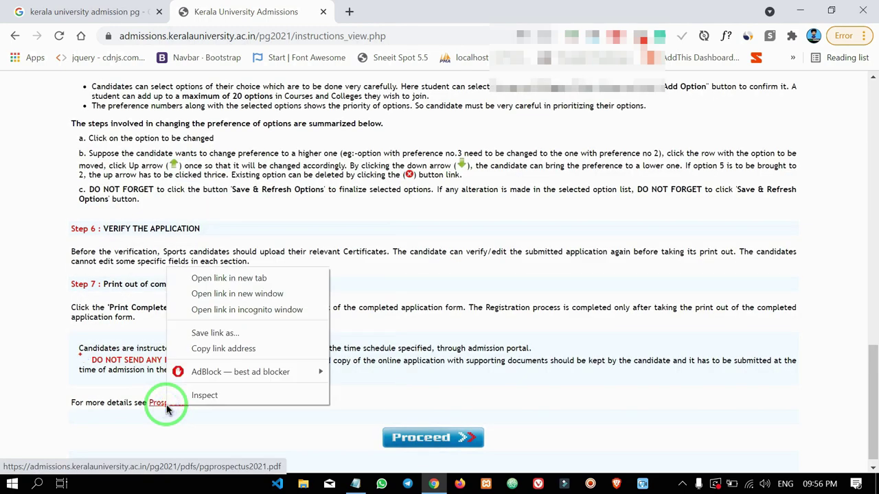
pyautogui.click(253, 279)
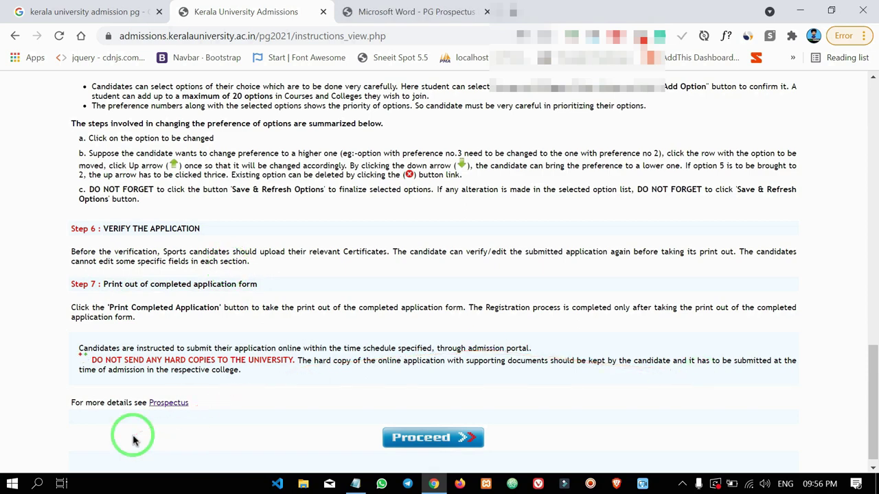
pyautogui.click(385, 8)
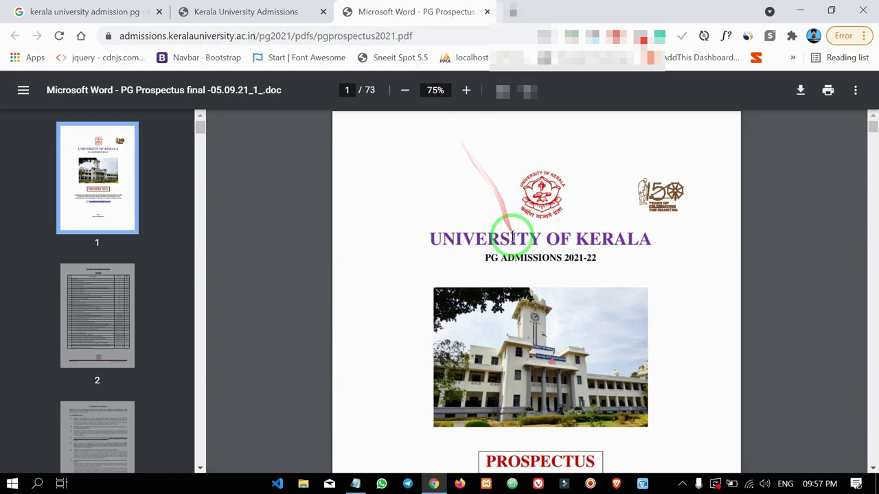
# Step: Scroll through the PG prospectus PDF to its Contents page
pyautogui.scroll(-8, 573, 292)
pyautogui.scroll(-1, 573, 292)
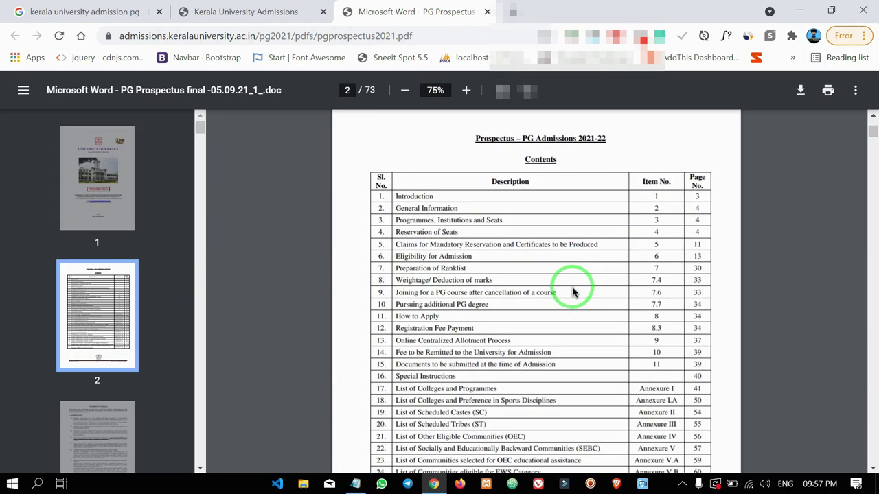
pyautogui.scroll(-1, 574, 292)
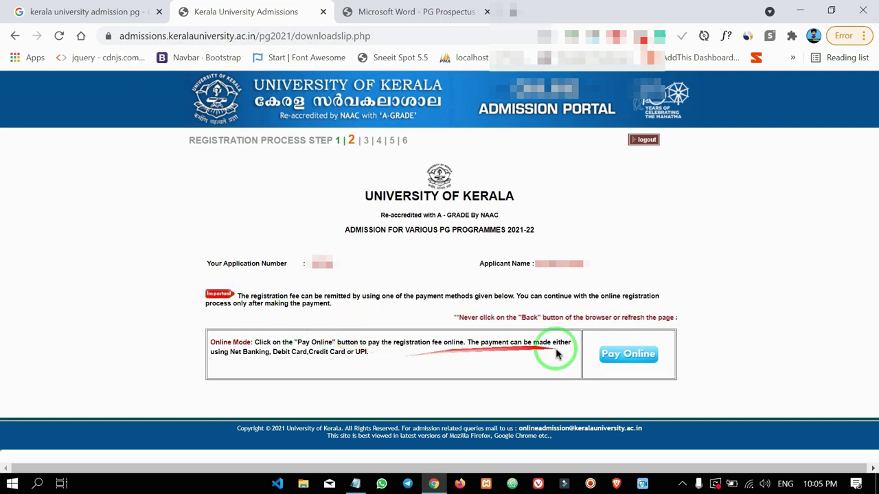
# Step: Pay the 600.00 registration fee online through SBIePay using BHIM UPI
pyautogui.click(627, 359)
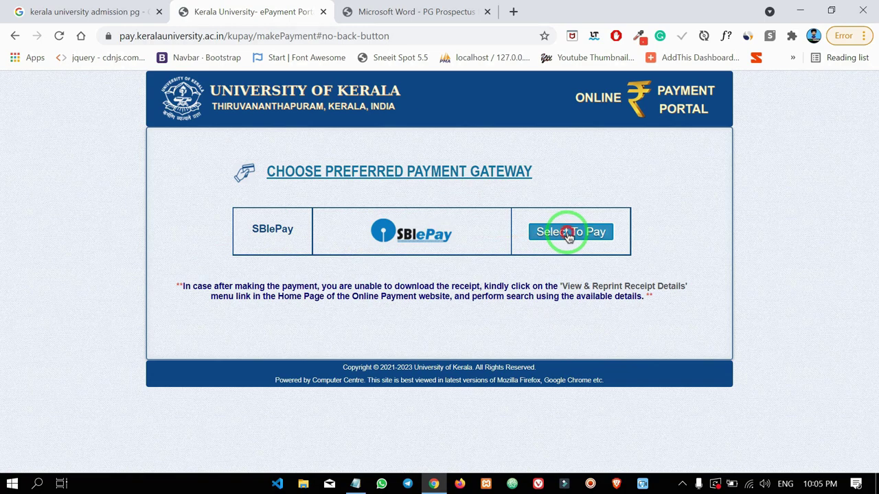
pyautogui.click(569, 233)
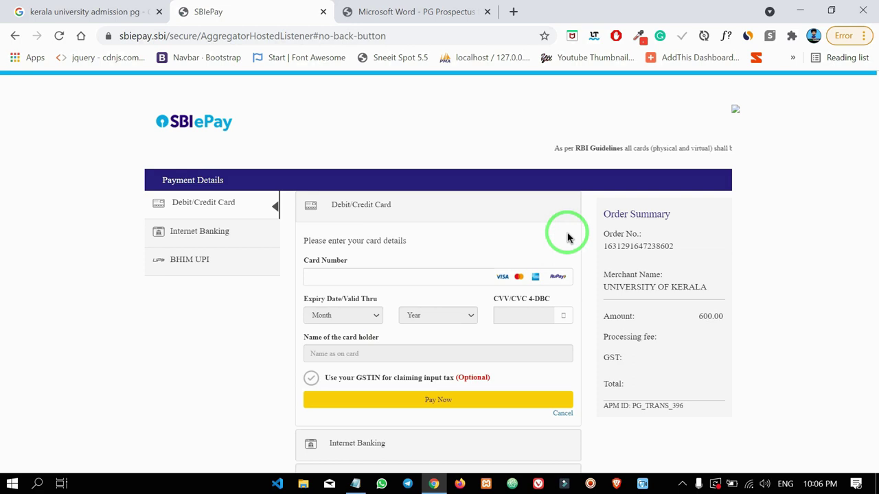
pyautogui.click(222, 265)
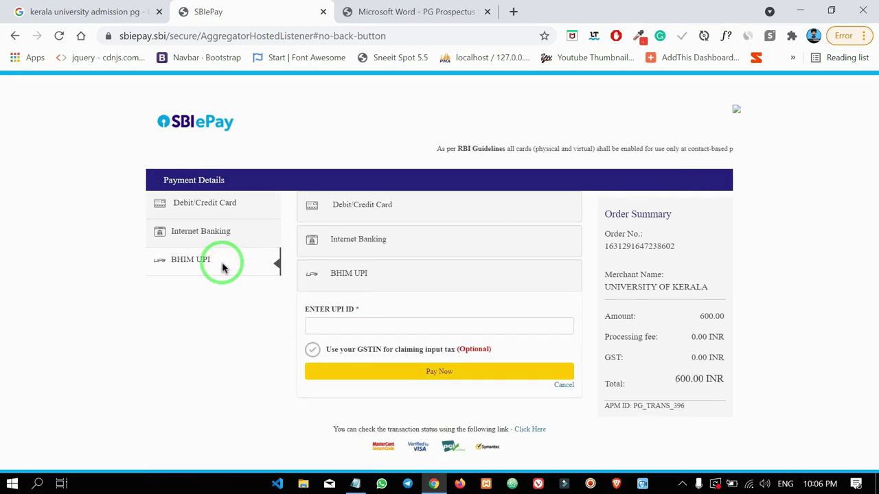
# Step: Enter the UPI ID and submit the 600.00 INR payment
pyautogui.click(335, 327)
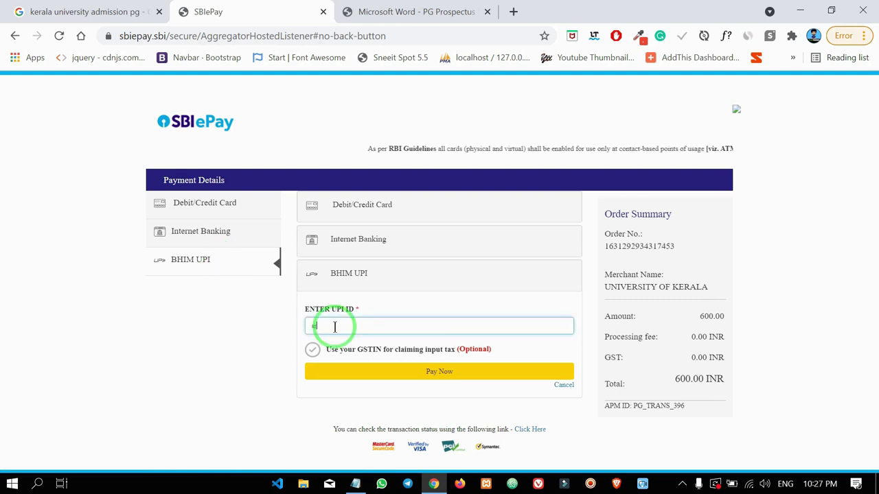
pyautogui.write('user@upi')
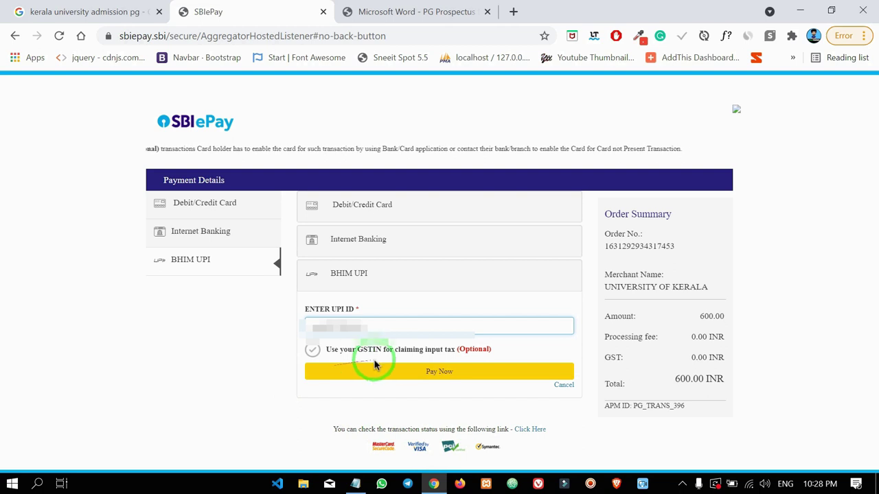
pyautogui.click(415, 375)
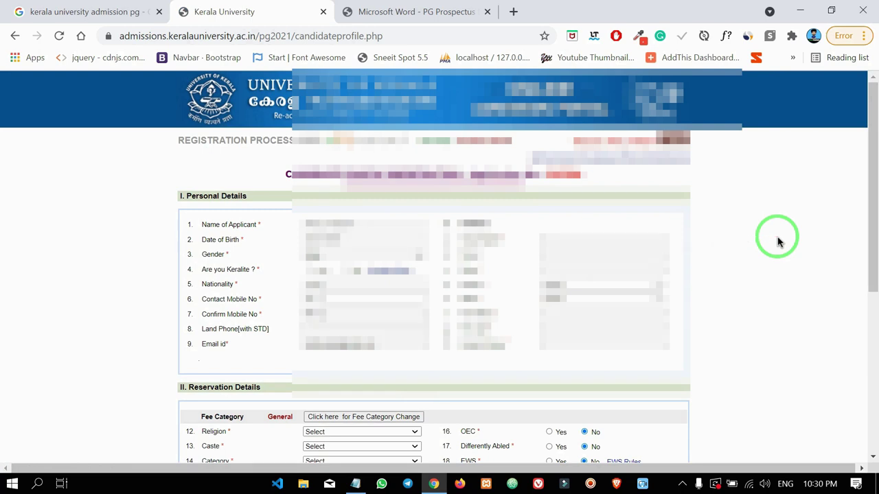
pyautogui.scroll(-1, 778, 242)
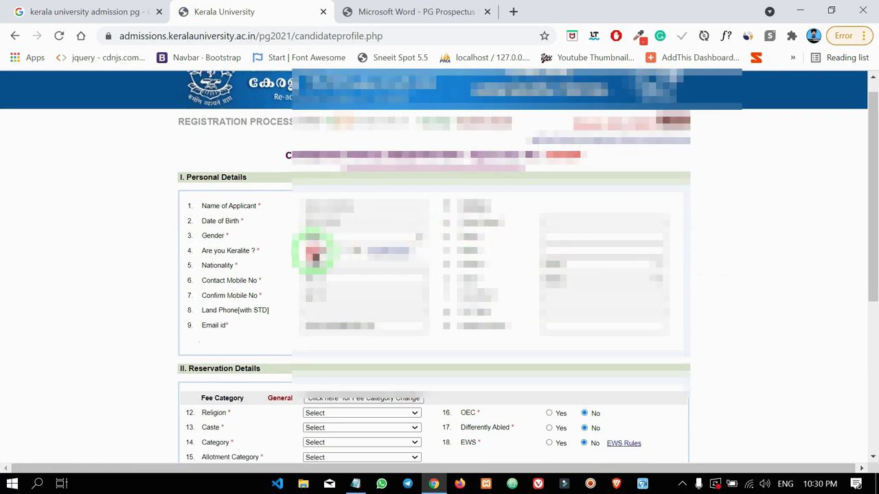
pyautogui.click(310, 250)
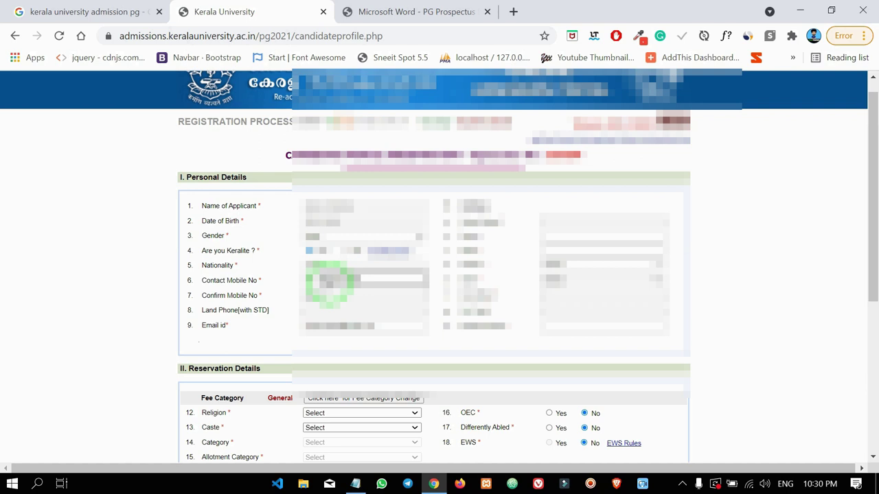
pyautogui.click(337, 295)
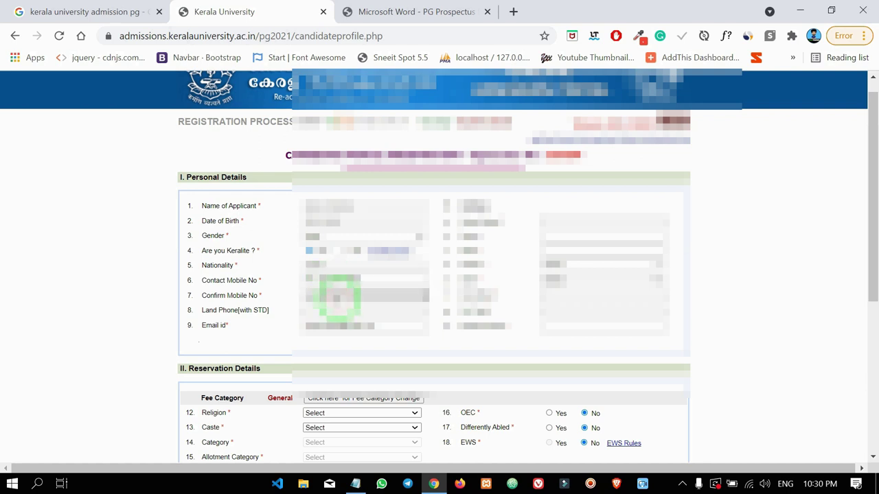
pyautogui.click(340, 295)
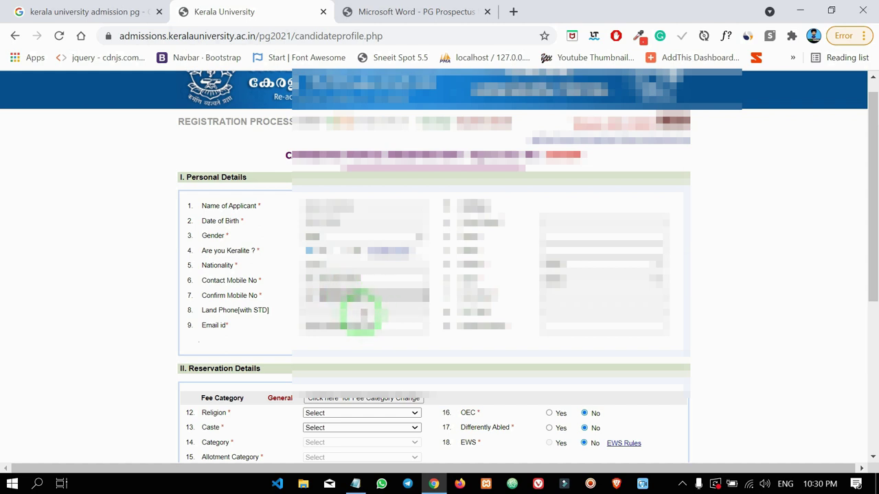
pyautogui.click(383, 339)
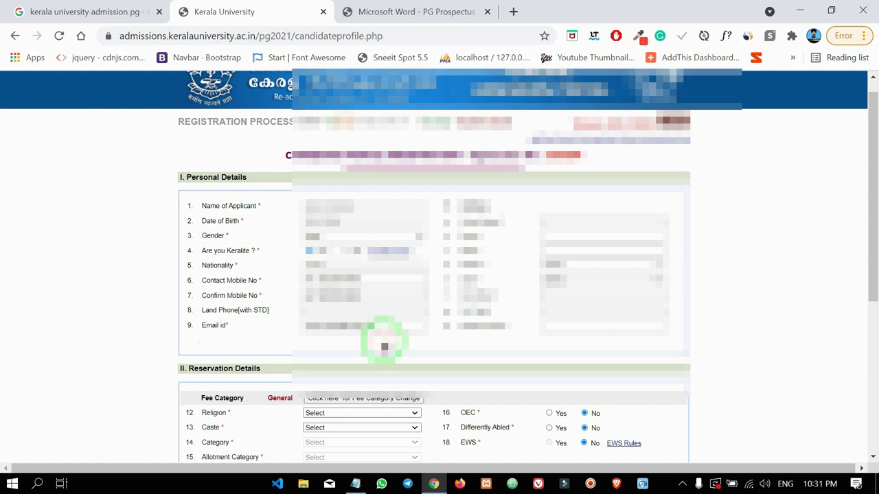
pyautogui.scroll(-1, 384, 347)
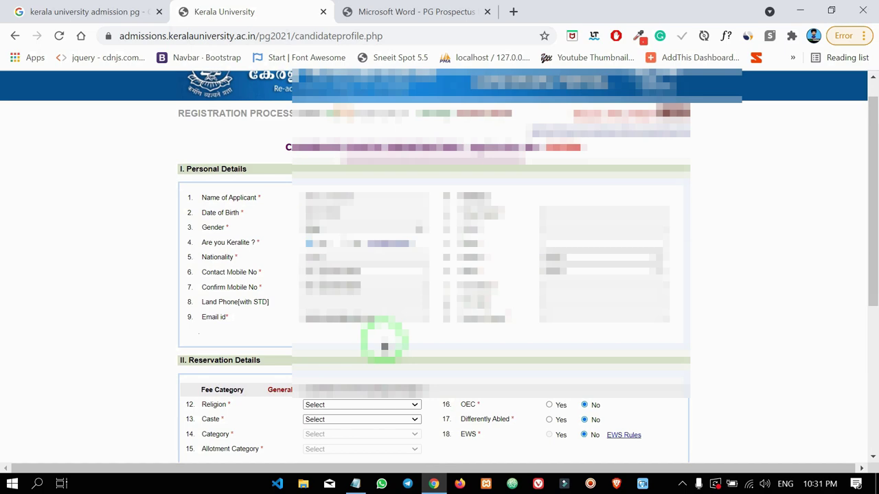
pyautogui.scroll(-1, 385, 346)
pyautogui.scroll(-3, 418, 327)
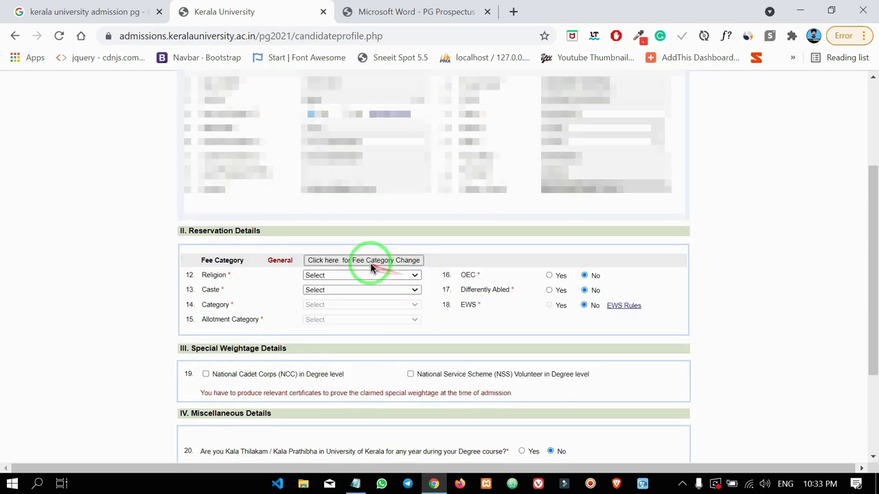
# Step: Set Religion to Hindu and Caste to NAIR
pyautogui.click(401, 278)
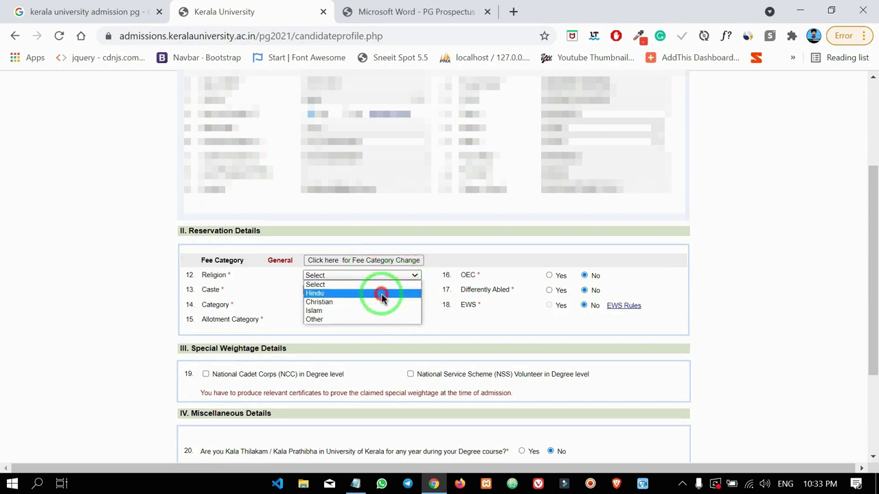
pyautogui.click(382, 294)
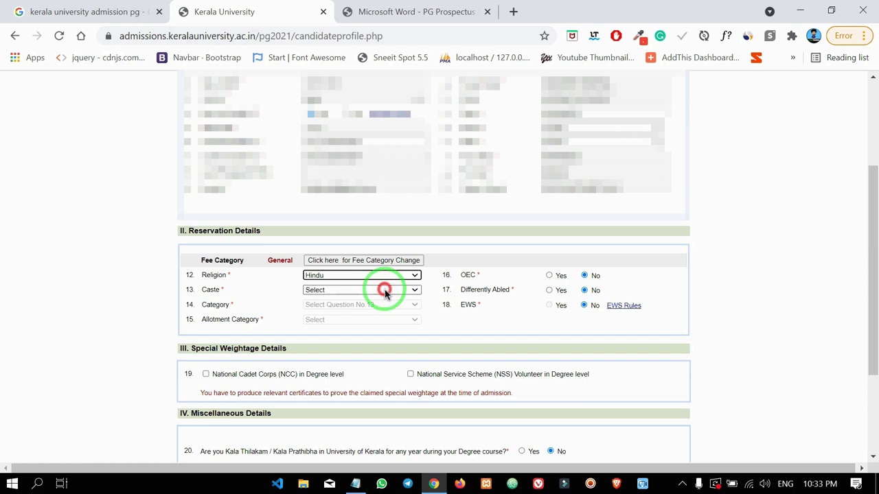
pyautogui.click(384, 291)
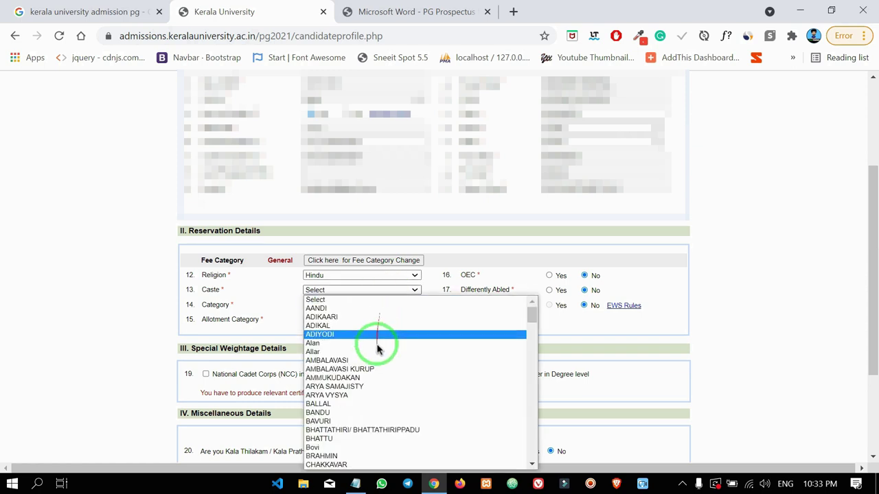
pyautogui.scroll(-6, 379, 354)
pyautogui.scroll(-12, 379, 358)
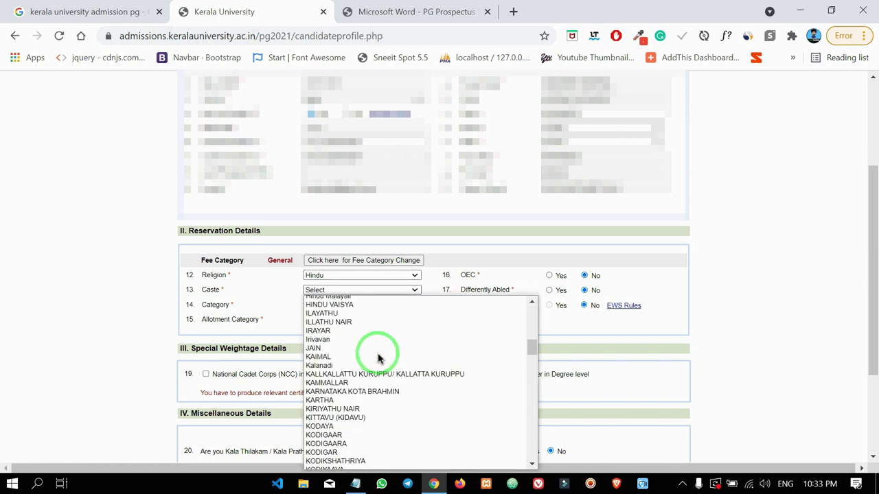
pyautogui.scroll(-3, 379, 358)
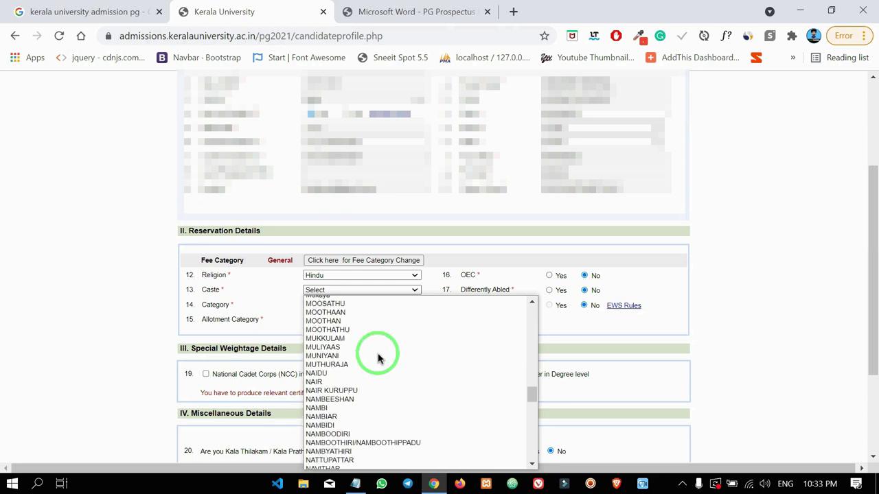
pyautogui.click(345, 382)
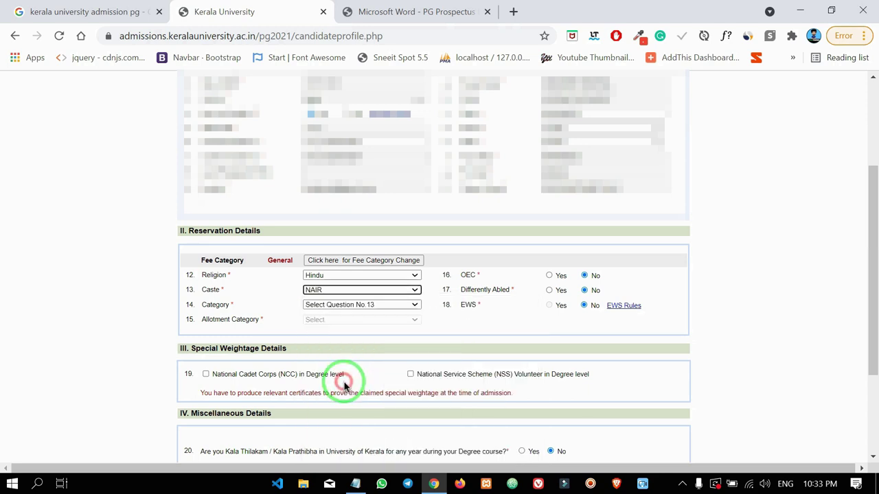
# Step: Set Category to General and Allotment Category to General Merit
pyautogui.click(402, 306)
pyautogui.click(385, 323)
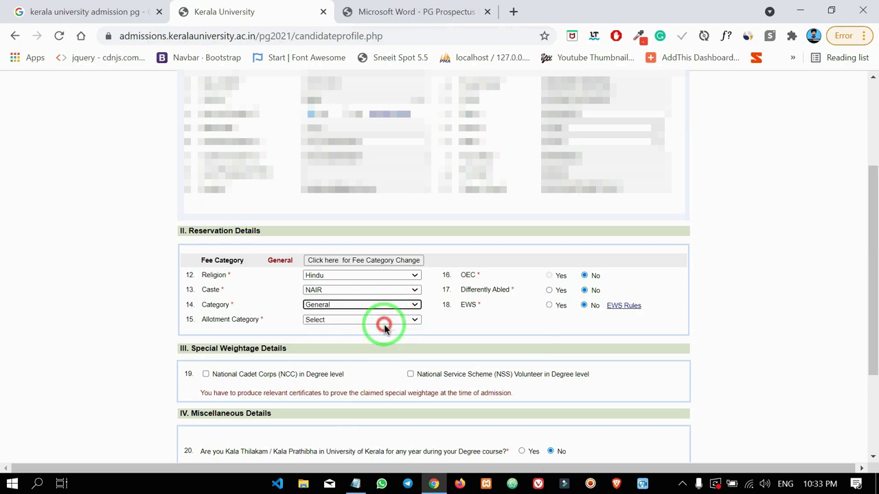
pyautogui.click(456, 322)
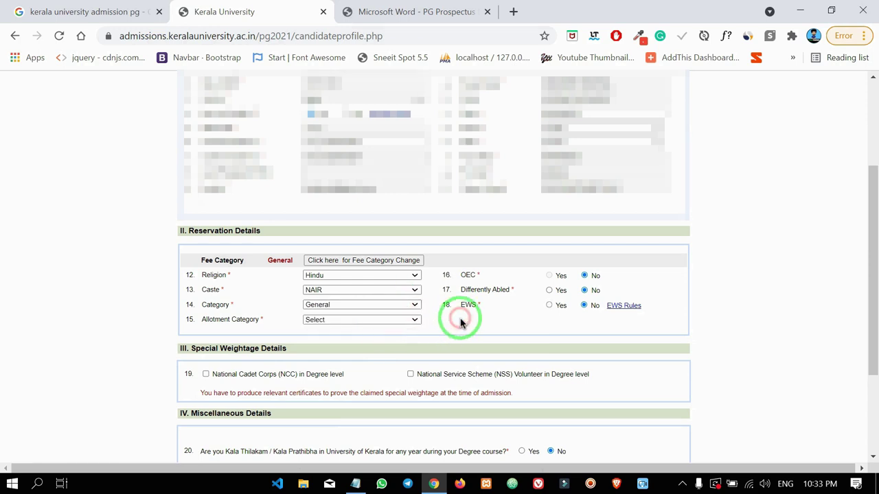
pyautogui.click(414, 320)
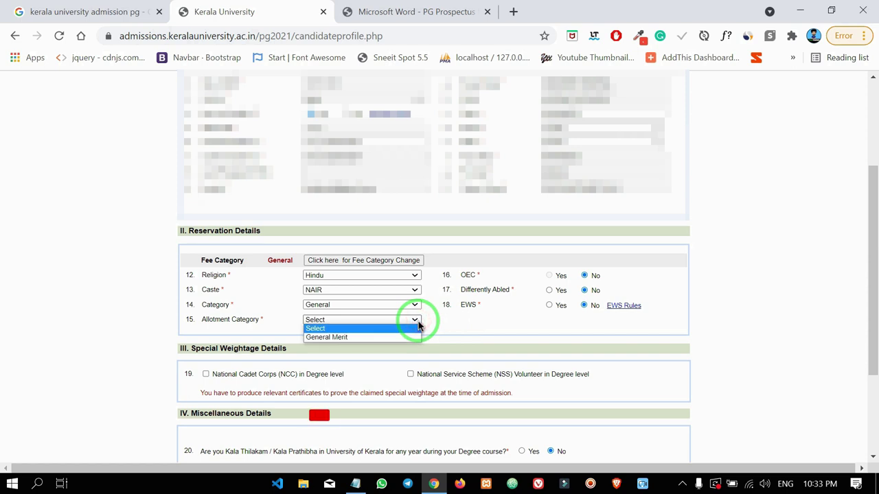
pyautogui.click(486, 325)
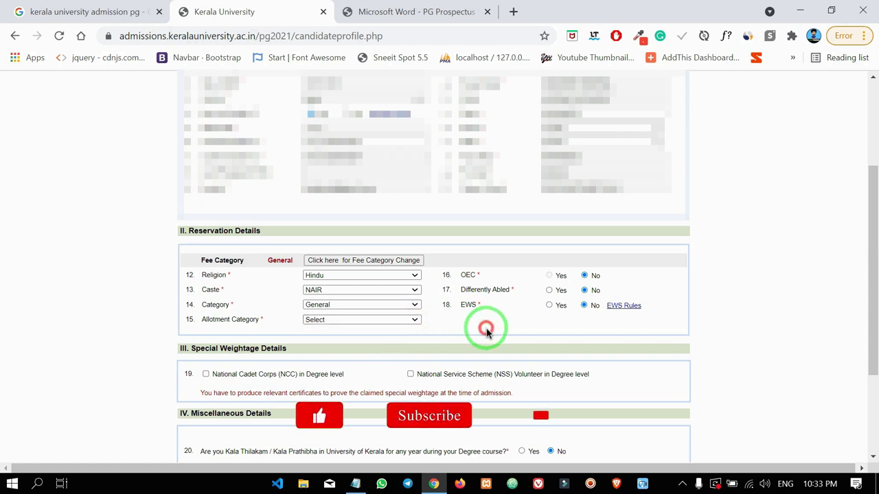
pyautogui.click(326, 319)
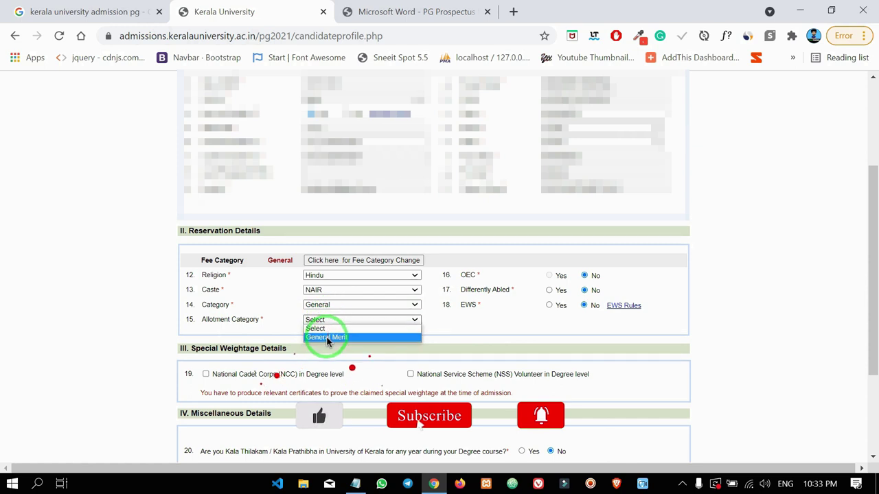
pyautogui.click(327, 338)
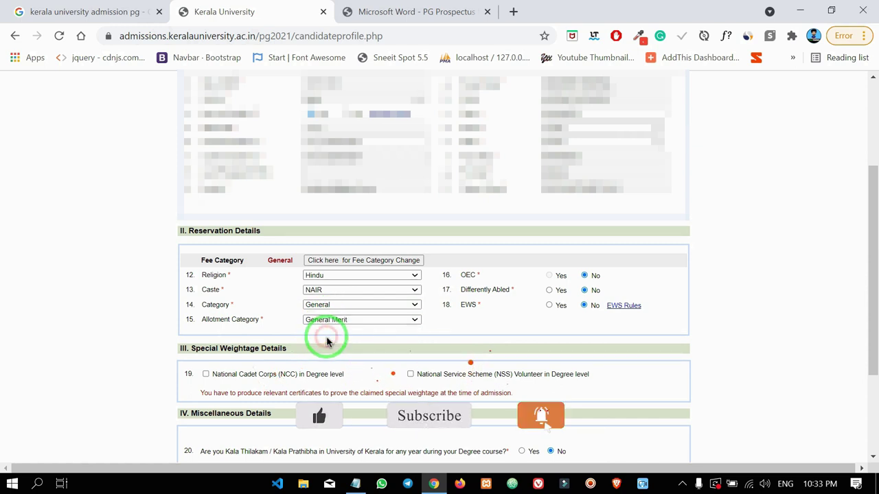
pyautogui.scroll(-1, 447, 334)
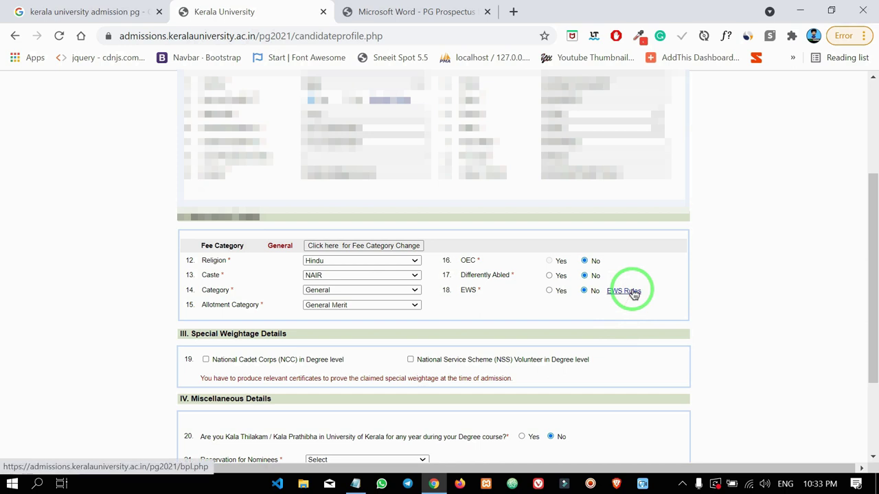
# Step: Review the EWS Rules page and the prospectus's EWS certificate format, then return to the candidate profile
pyautogui.click(632, 293)
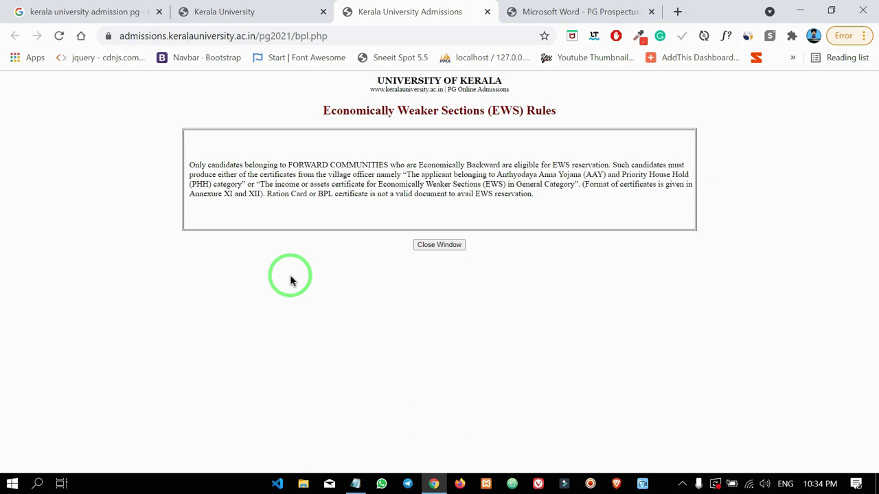
pyautogui.click(525, 10)
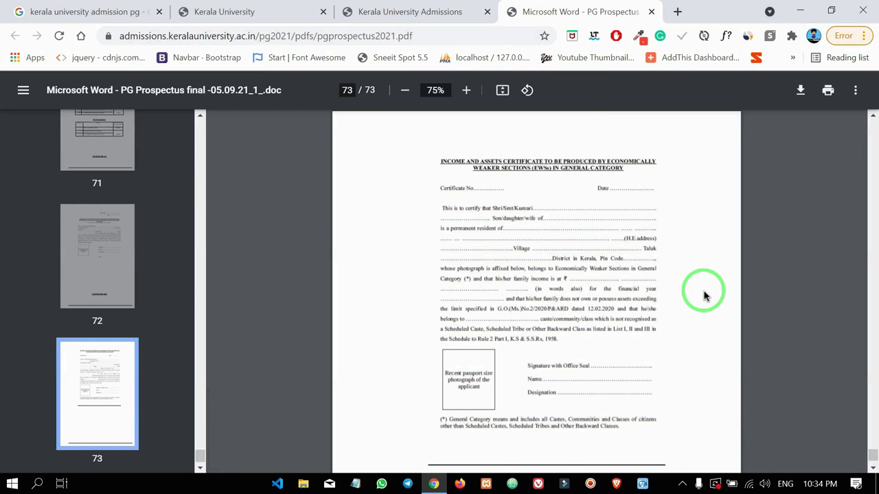
pyautogui.scroll(-1, 704, 295)
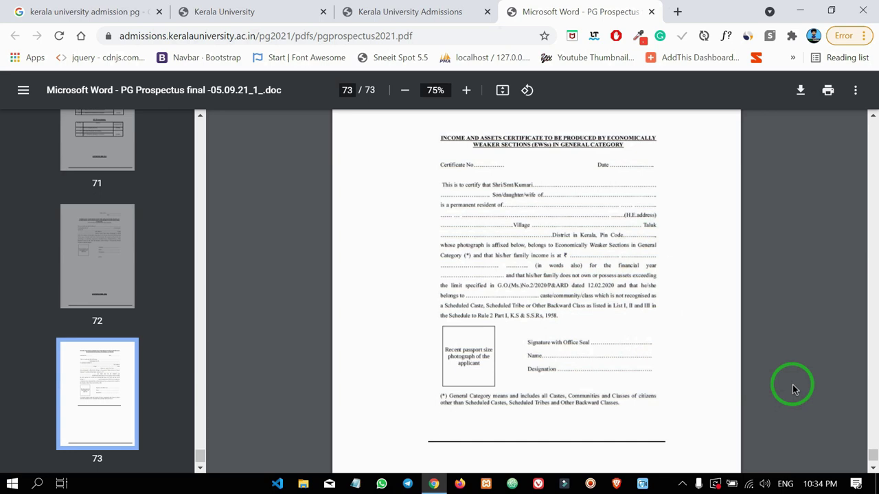
pyautogui.click(407, 7)
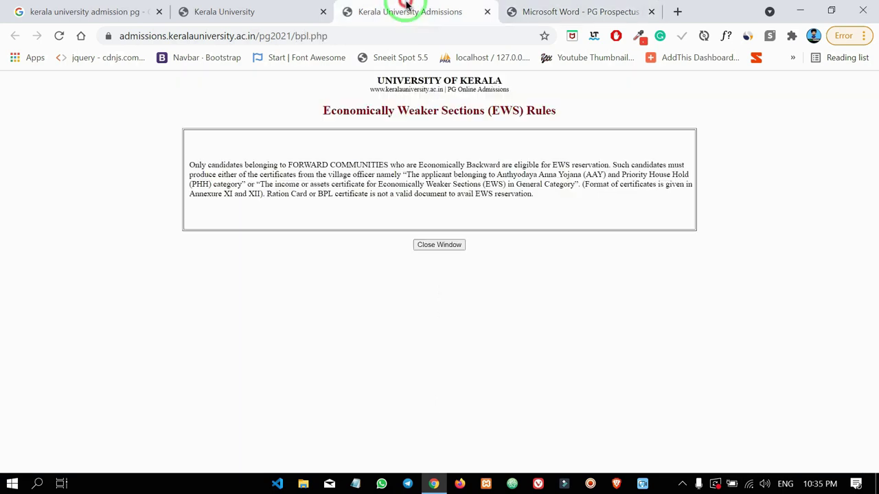
pyautogui.click(250, 12)
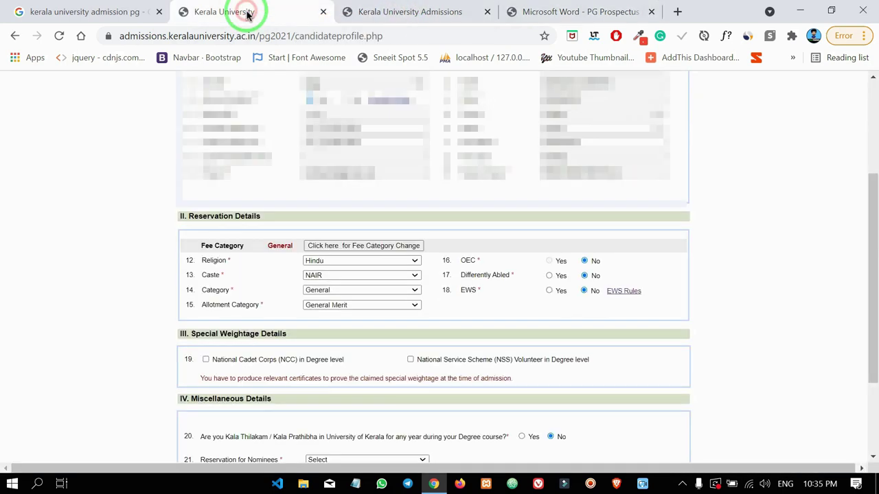
# Step: Set EWS to Yes, accepting the warning, and Forward Community to Yes
pyautogui.click(549, 291)
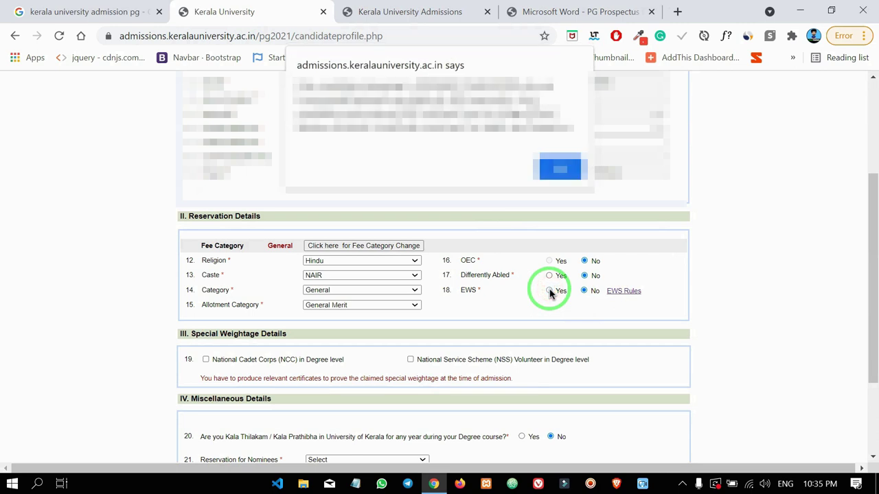
pyautogui.click(559, 168)
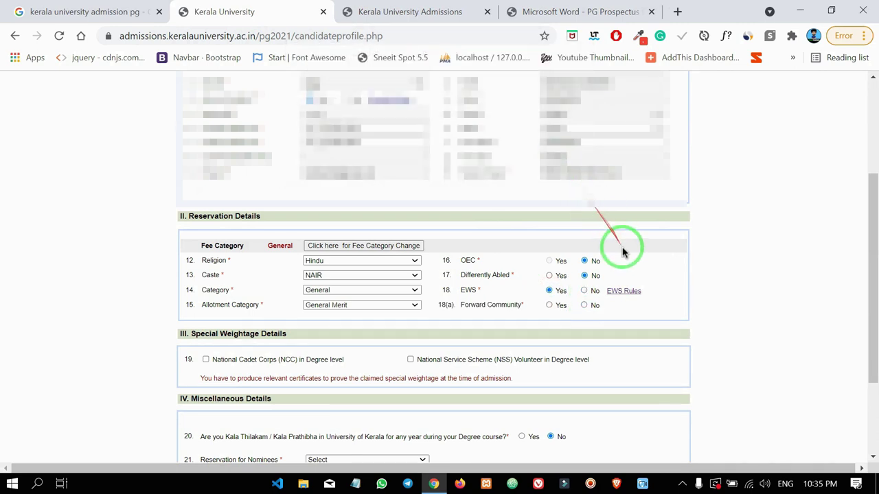
pyautogui.click(550, 307)
# Step: Set nominee reservation to Not Applicable and sports competitions to No, then save and continue
pyautogui.scroll(-3, 439, 274)
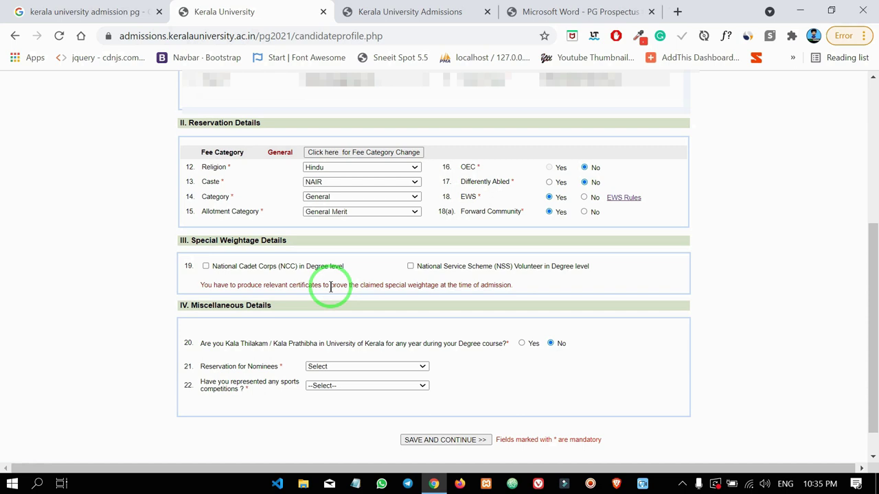
pyautogui.scroll(-1, 330, 288)
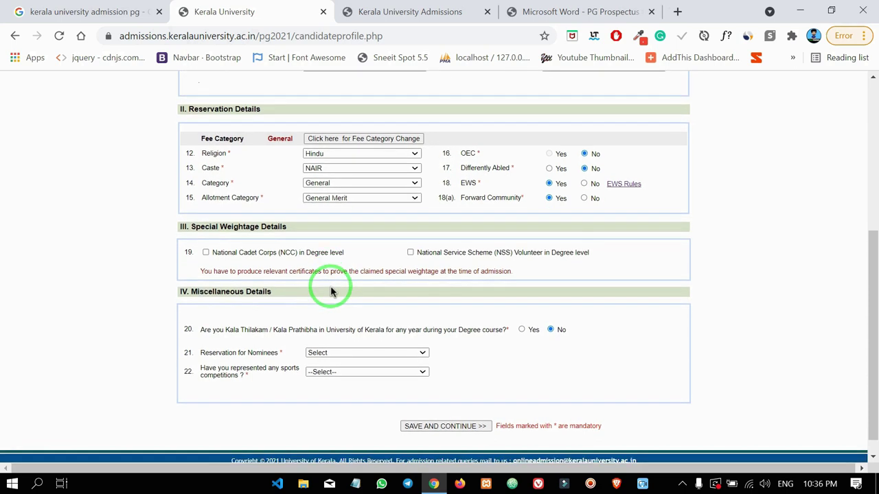
pyautogui.scroll(-1, 326, 273)
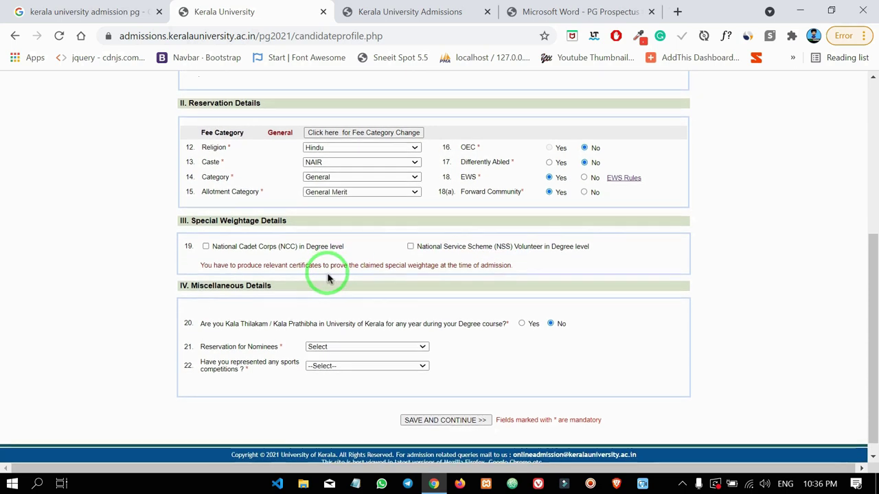
pyautogui.scroll(-1, 358, 295)
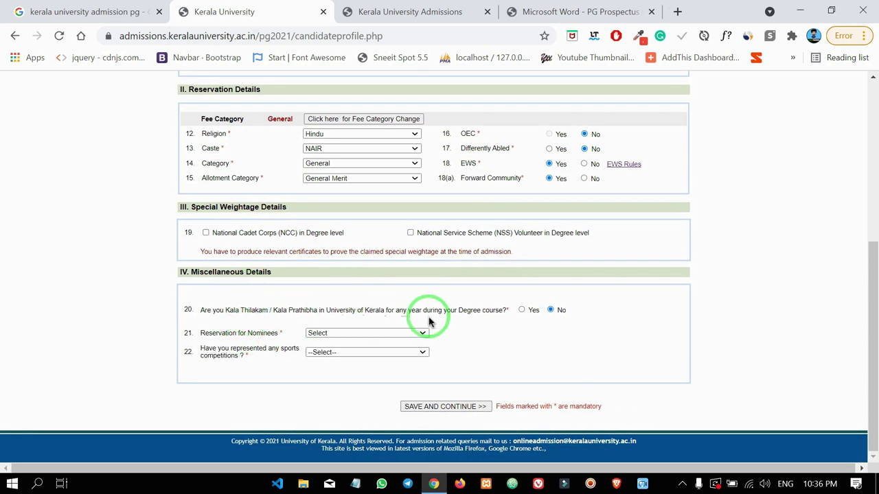
pyautogui.click(348, 334)
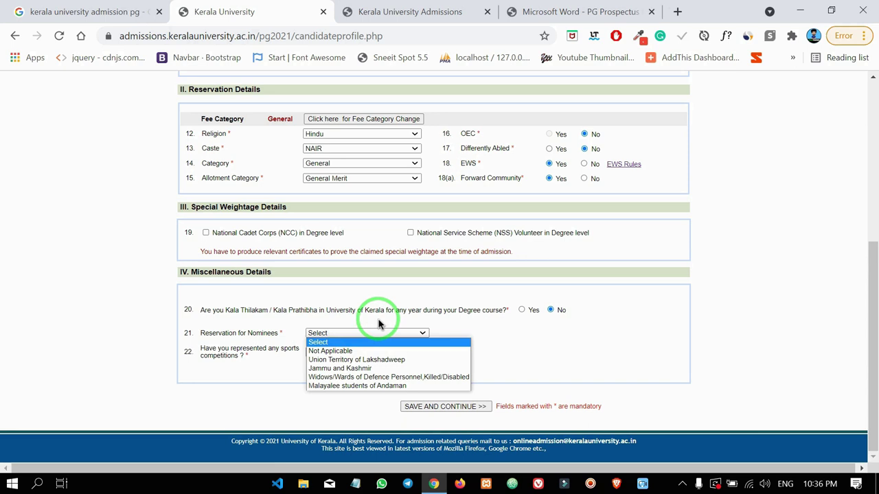
pyautogui.click(359, 353)
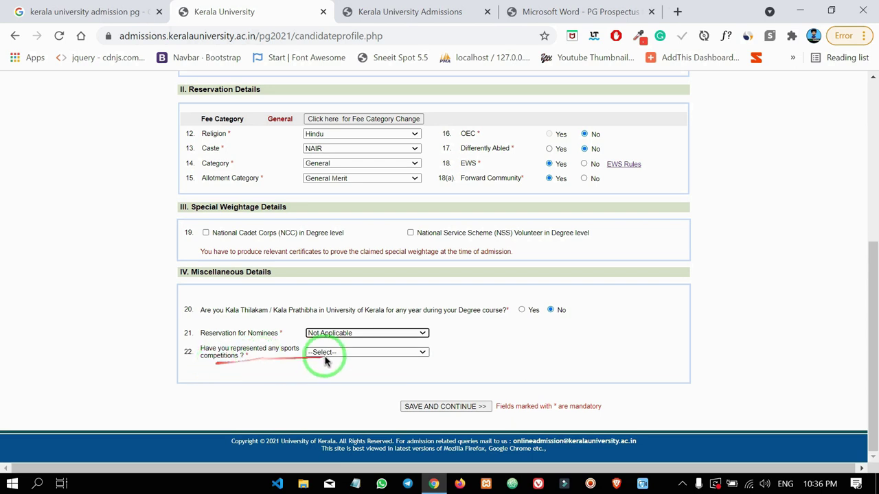
pyautogui.click(337, 352)
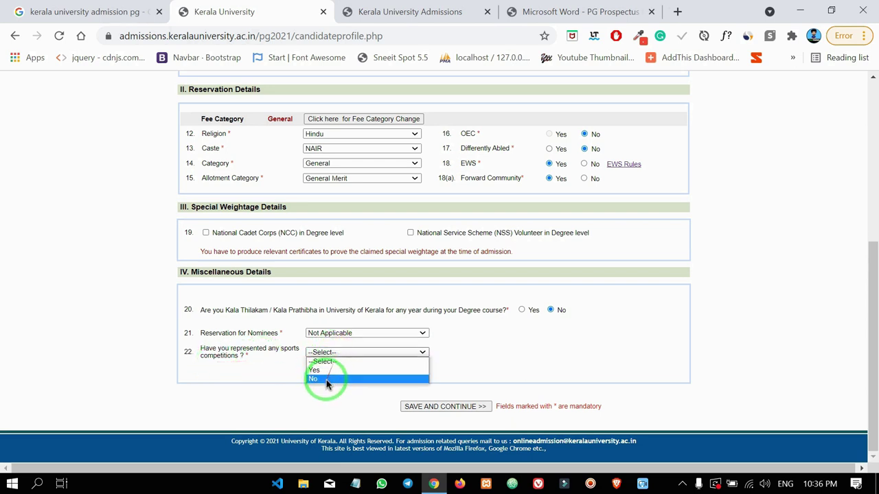
pyautogui.click(324, 379)
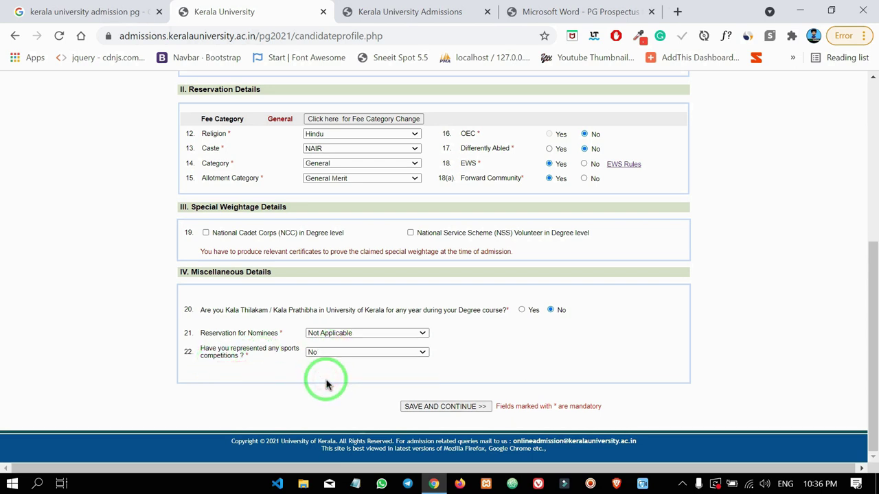
pyautogui.click(426, 407)
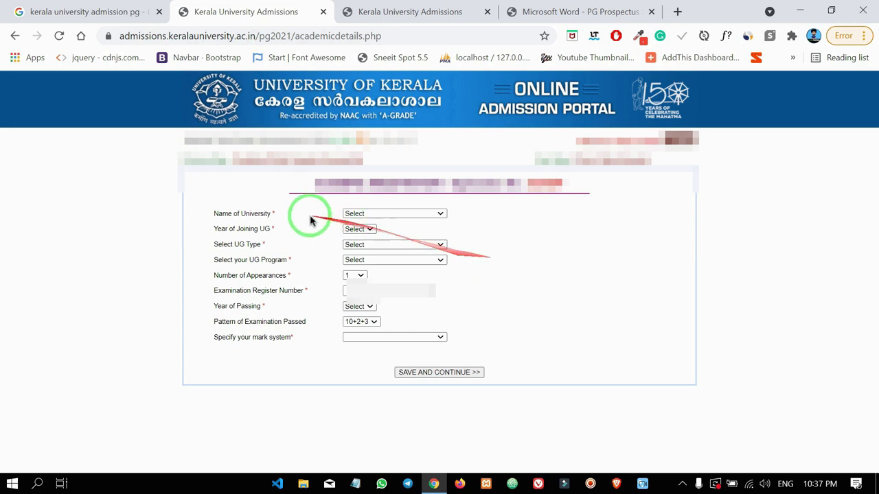
# Step: Choose Kerala University as the degree university and 2017 as the UG joining year
pyautogui.click(393, 216)
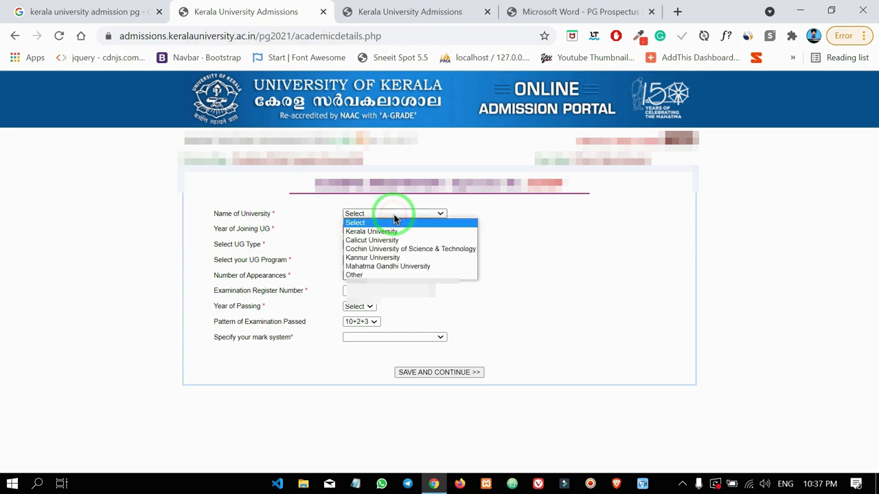
pyautogui.click(396, 231)
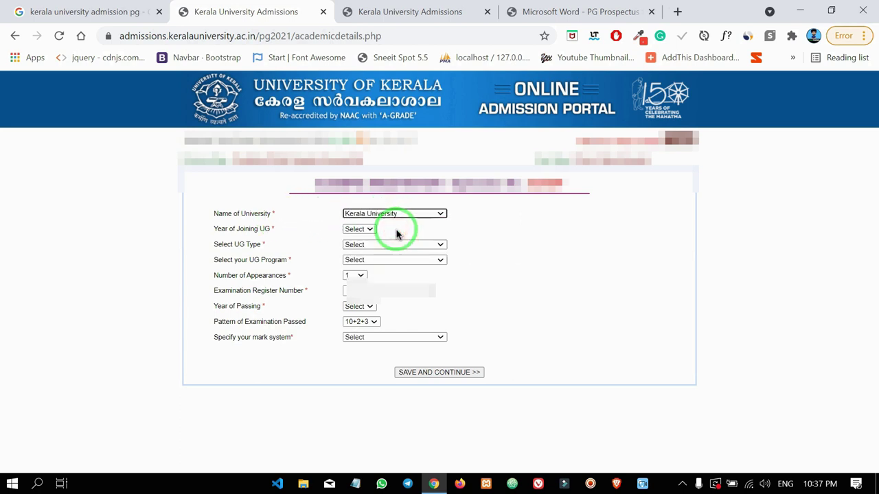
pyautogui.click(360, 231)
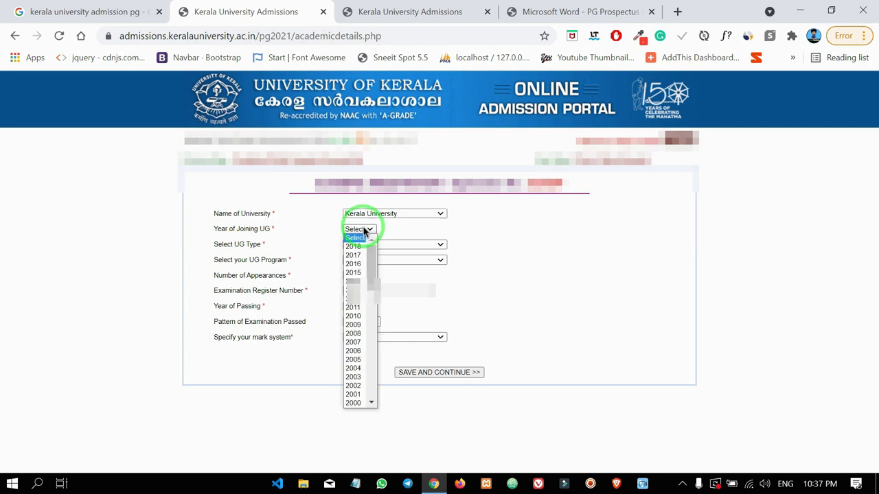
pyautogui.click(374, 261)
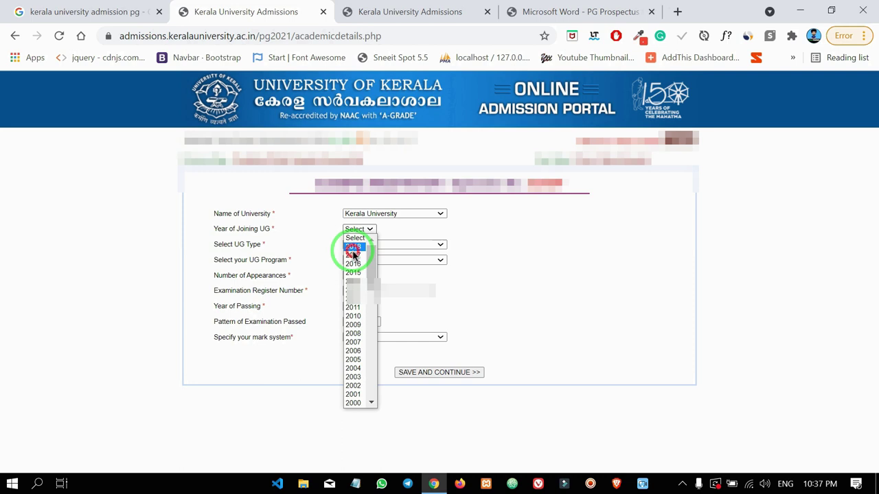
pyautogui.click(353, 248)
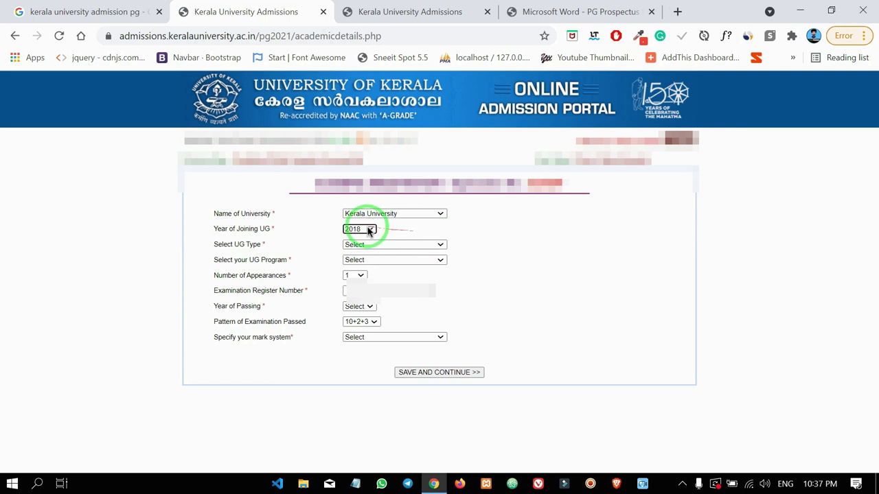
pyautogui.click(368, 230)
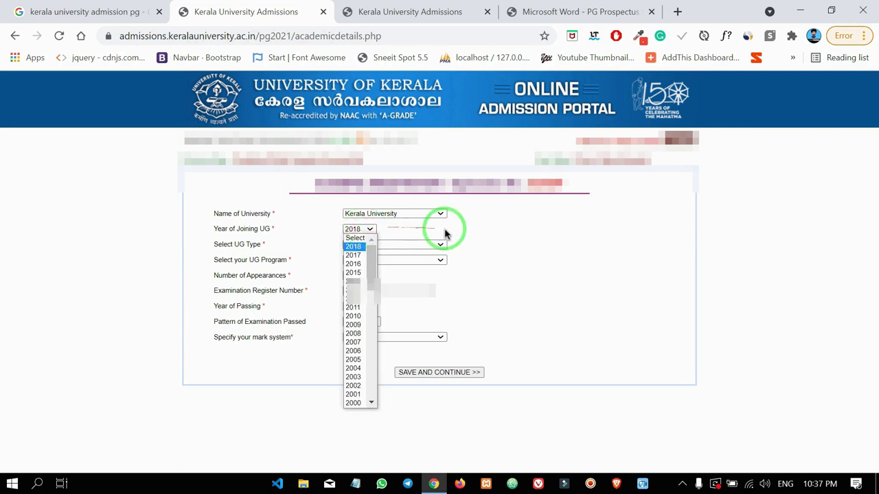
pyautogui.click(355, 256)
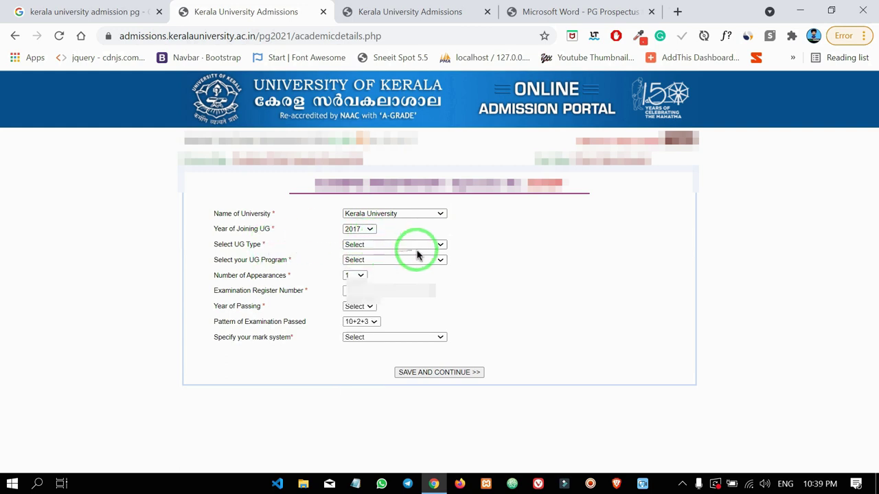
# Step: Select UG type B.Sc., programme B.Sc. Computer Science, and 1 appearance
pyautogui.click(439, 246)
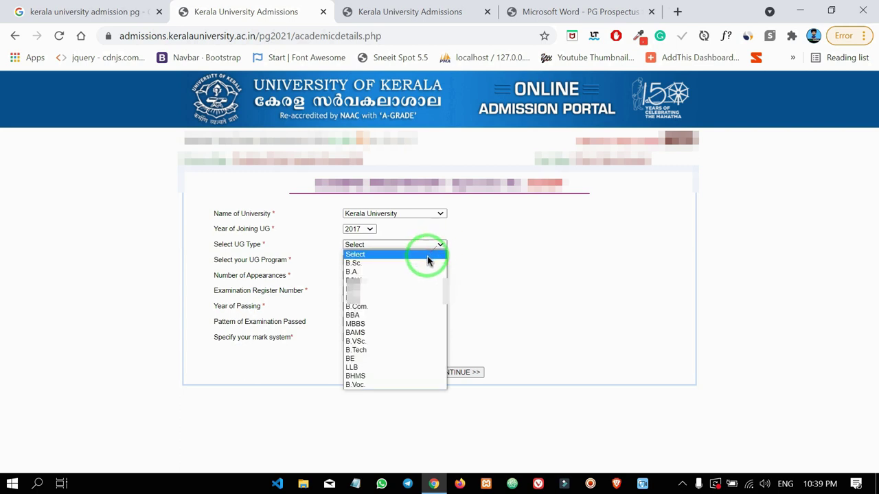
pyautogui.click(427, 264)
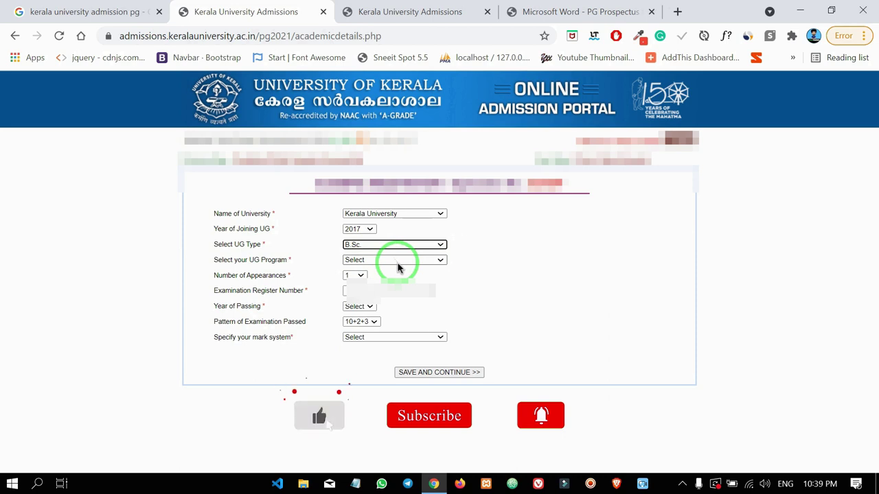
pyautogui.click(397, 261)
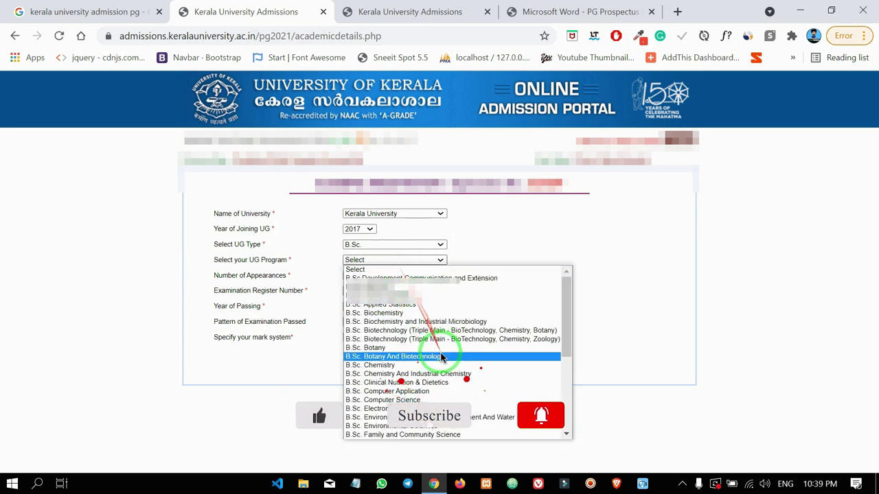
pyautogui.click(398, 399)
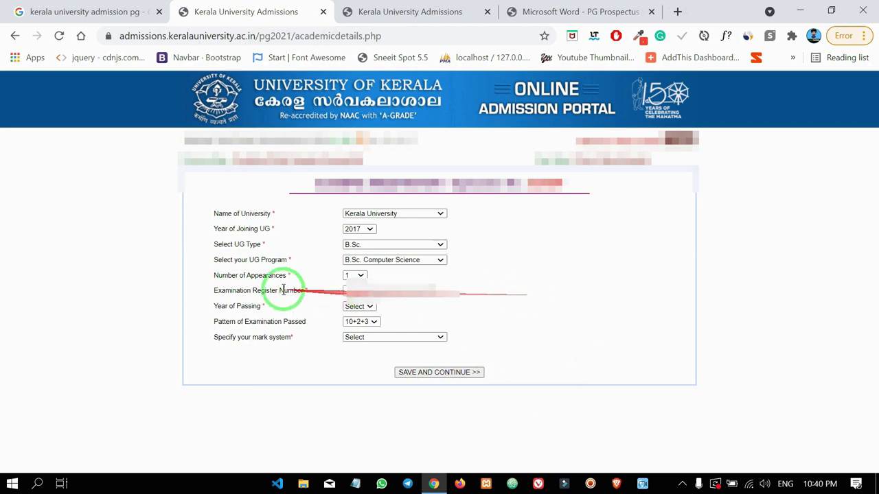
pyautogui.click(365, 277)
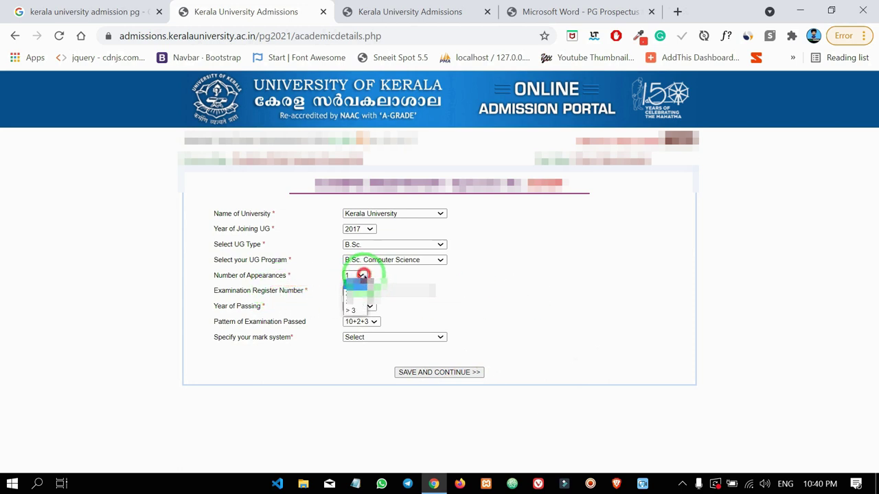
pyautogui.click(397, 273)
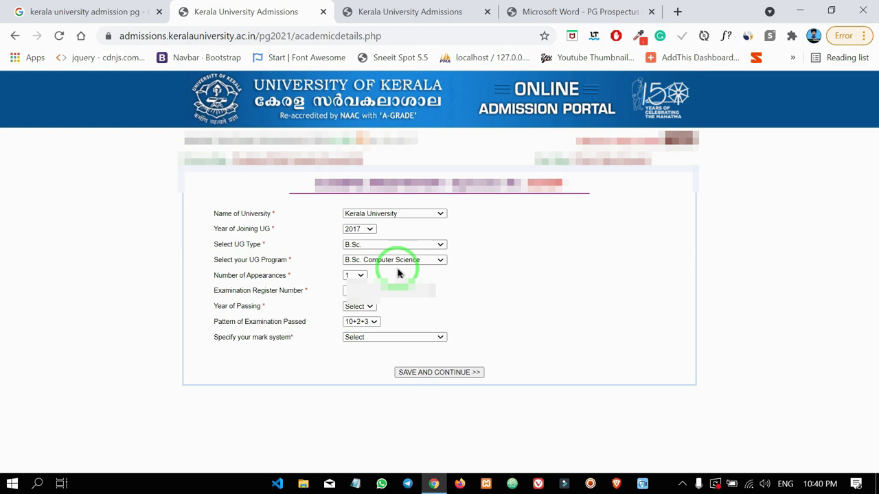
# Step: Enter the examination register number and set the year of passing to 2020
pyautogui.click(373, 291)
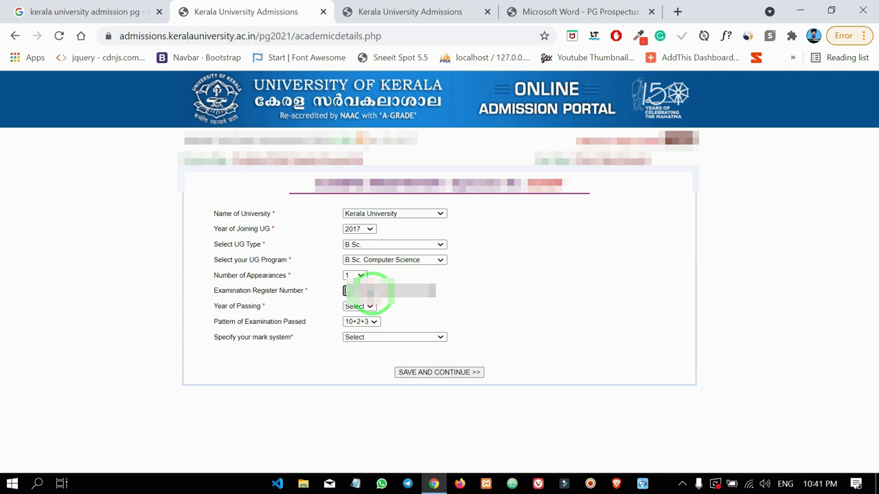
pyautogui.click(509, 282)
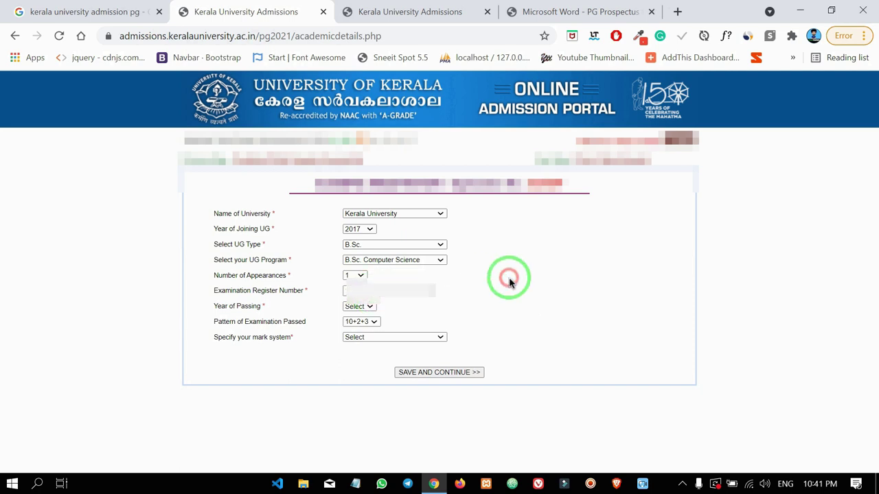
pyautogui.click(376, 290)
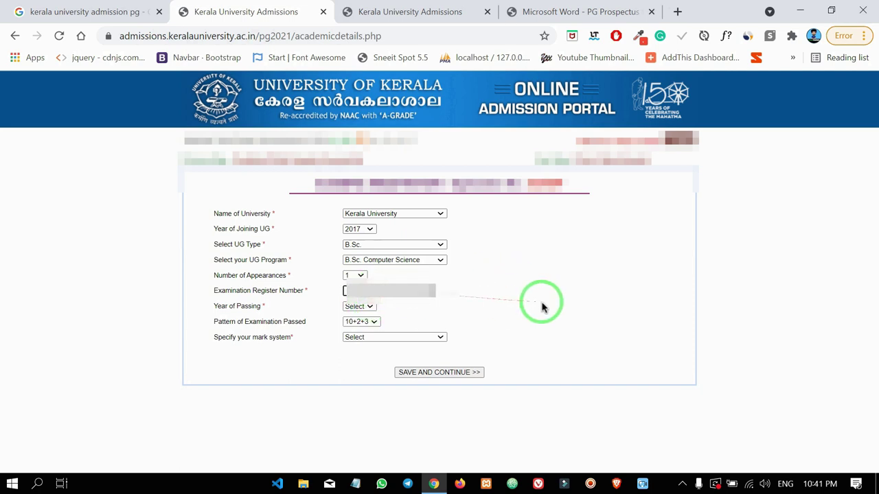
pyautogui.write('3')
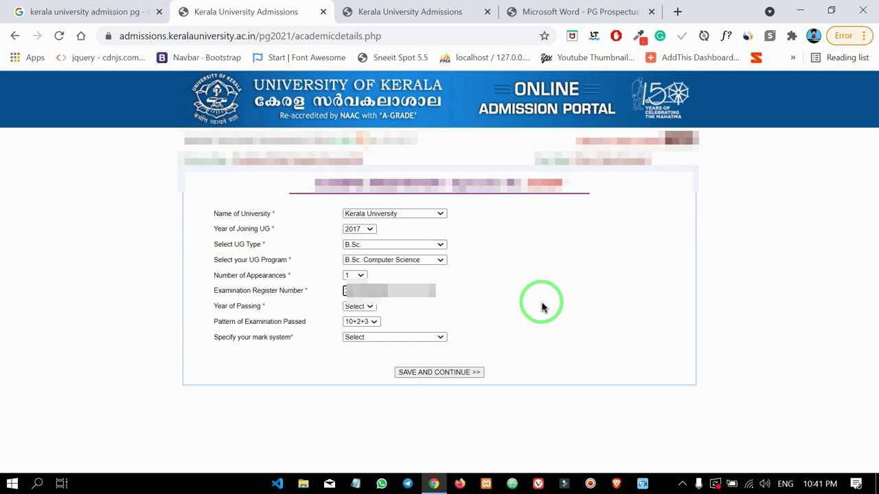
pyautogui.click(542, 307)
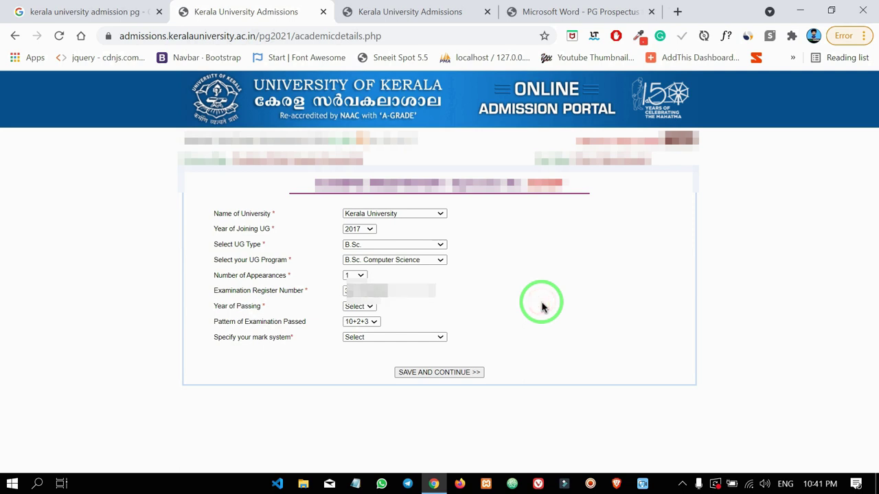
pyautogui.click(371, 307)
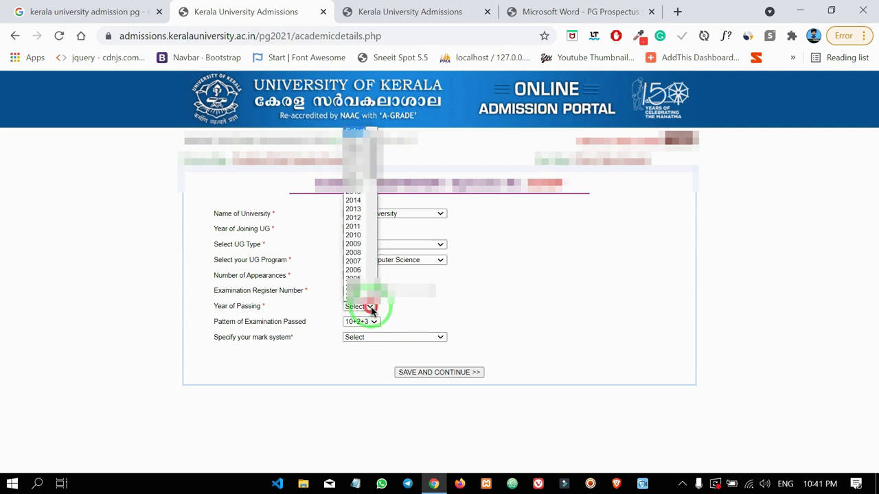
pyautogui.click(359, 149)
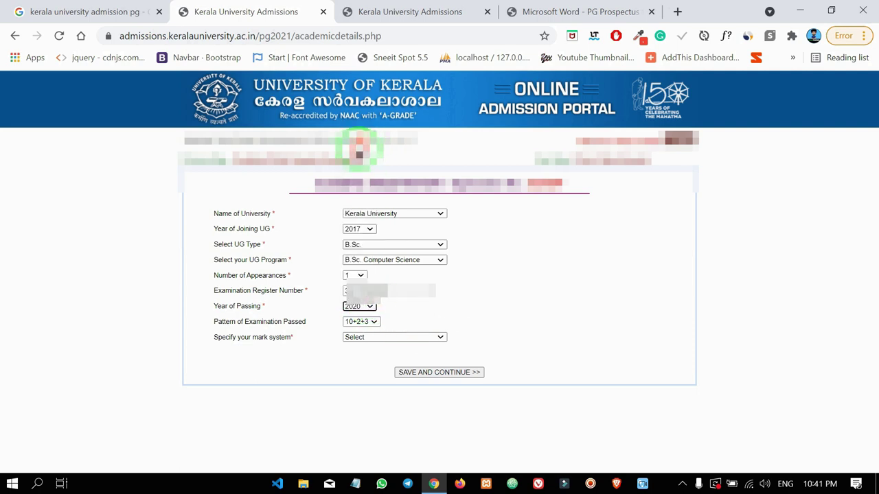
pyautogui.click(499, 296)
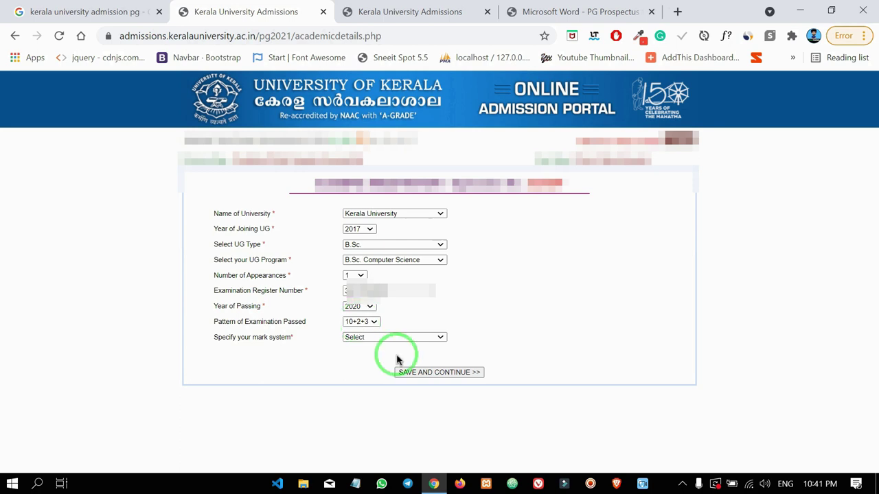
# Step: Keep the 10+2+3 examination pattern and choose Grade System - CBCS Pattern
pyautogui.click(371, 322)
pyautogui.click(430, 327)
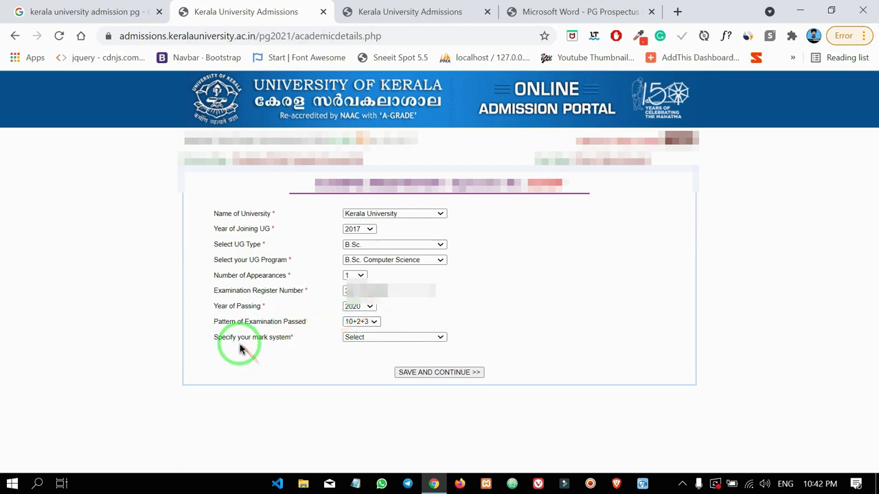
pyautogui.click(369, 338)
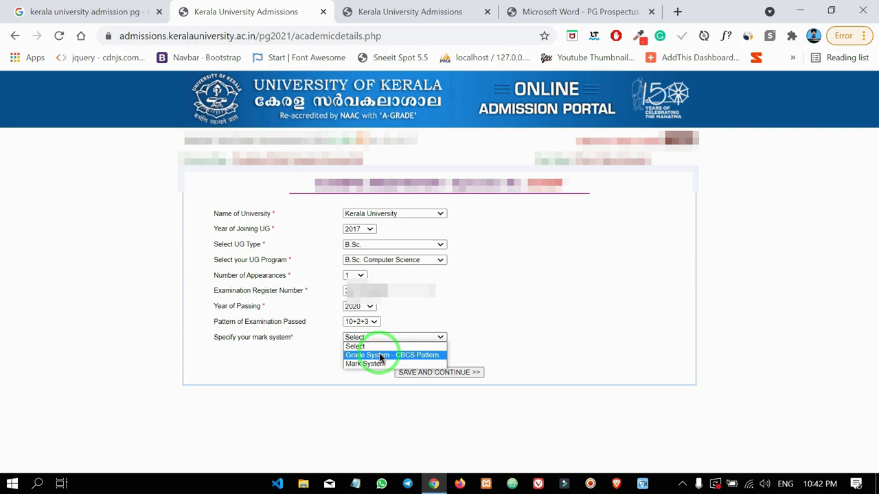
pyautogui.click(380, 355)
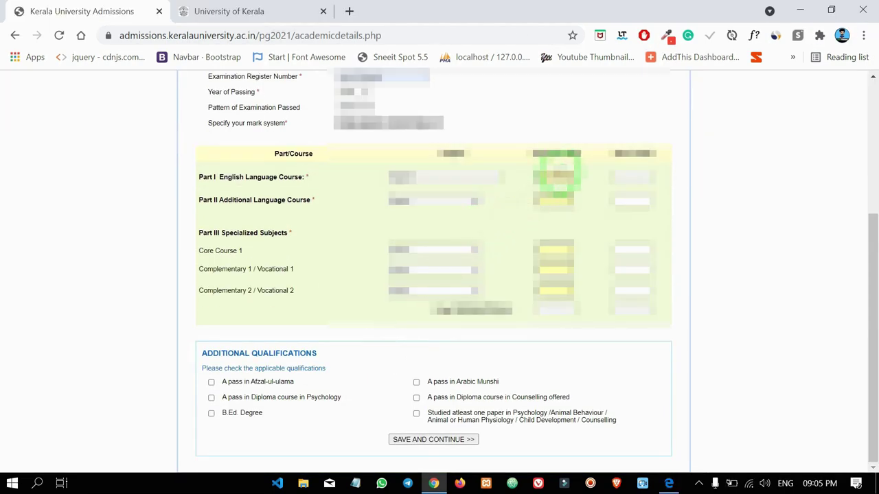
# Step: Fill the grade values for Part I English, Part II language and Core Course 1
pyautogui.click(557, 175)
pyautogui.click(556, 201)
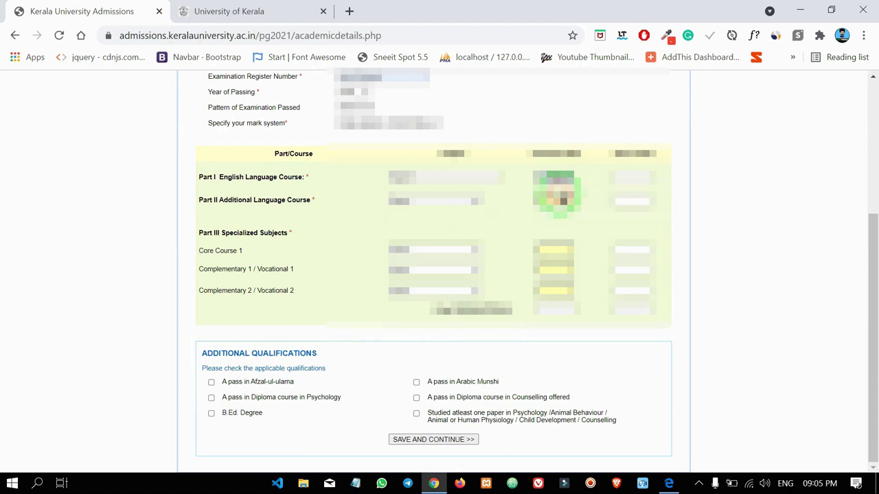
pyautogui.click(622, 177)
pyautogui.click(625, 195)
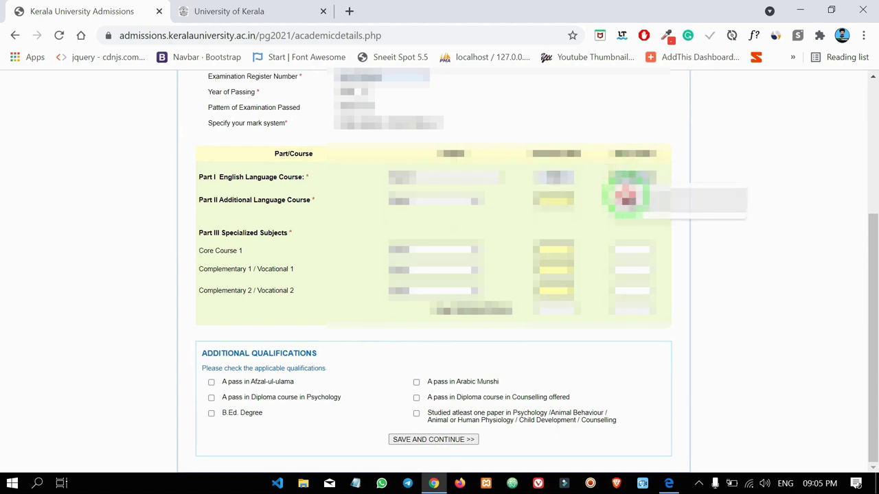
pyautogui.click(488, 200)
pyautogui.click(473, 199)
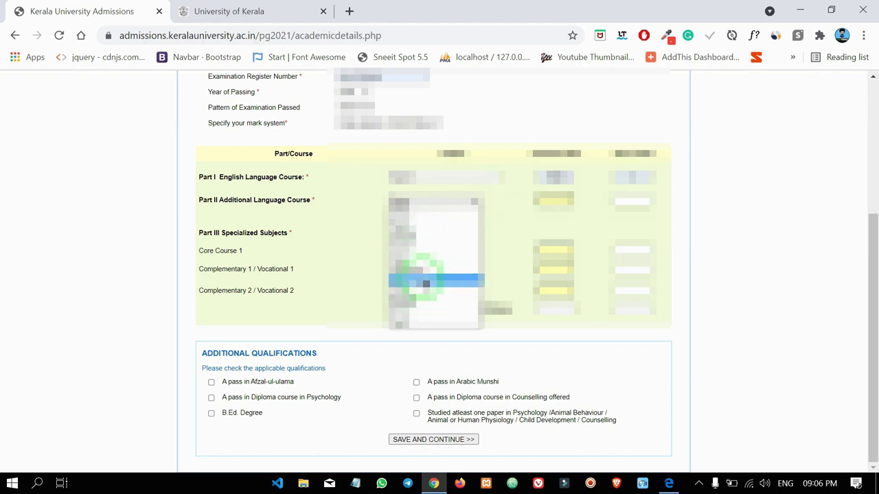
pyautogui.click(414, 279)
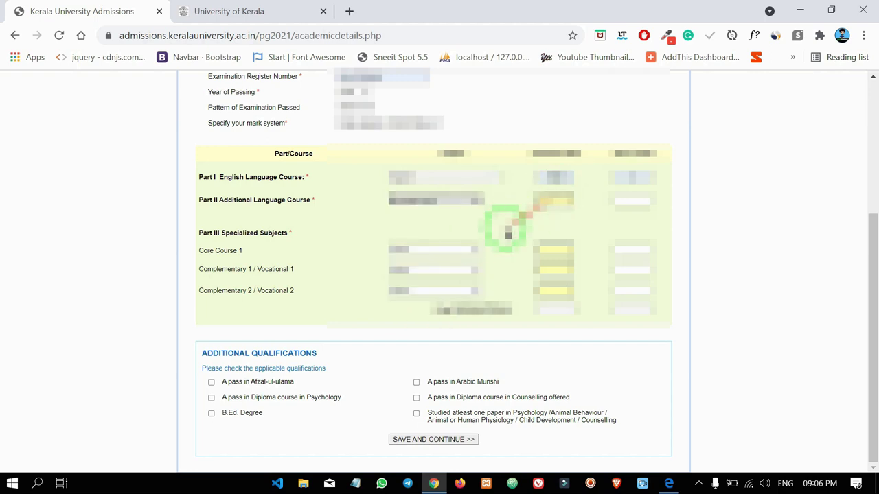
pyautogui.click(433, 252)
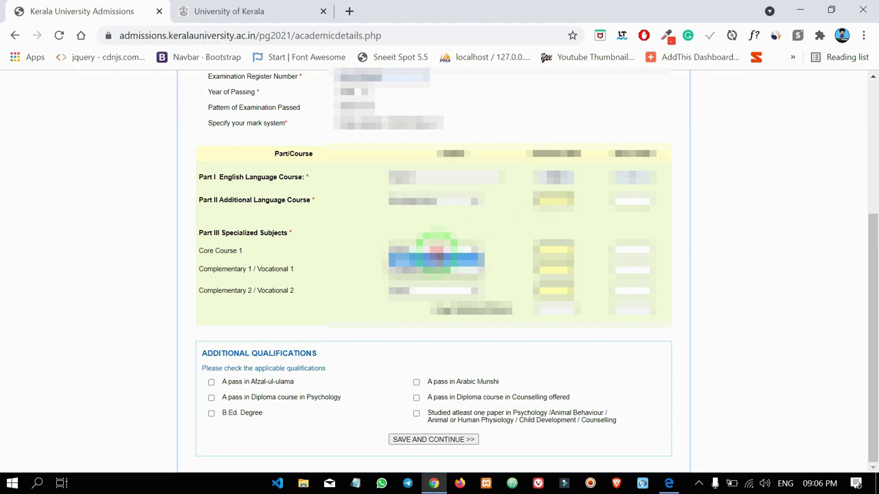
# Step: Choose the Complementary 1 subject and set the Complementary 2 mark columns
pyautogui.click(473, 276)
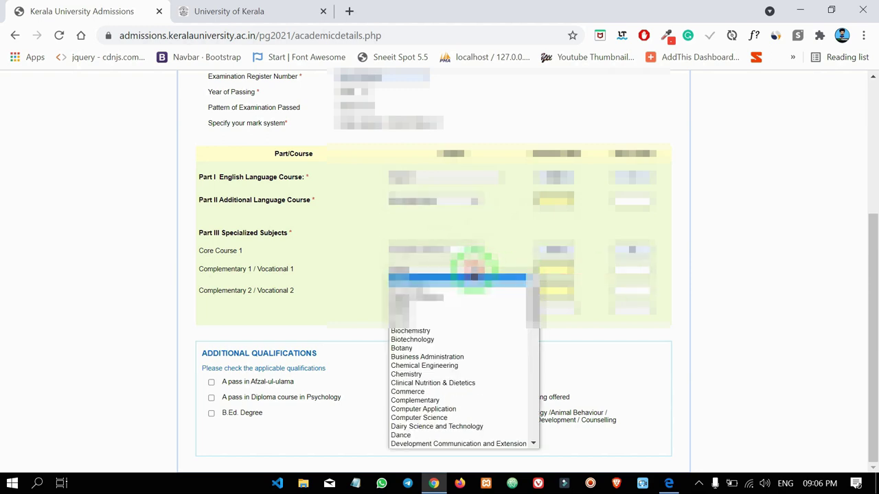
pyautogui.click(474, 276)
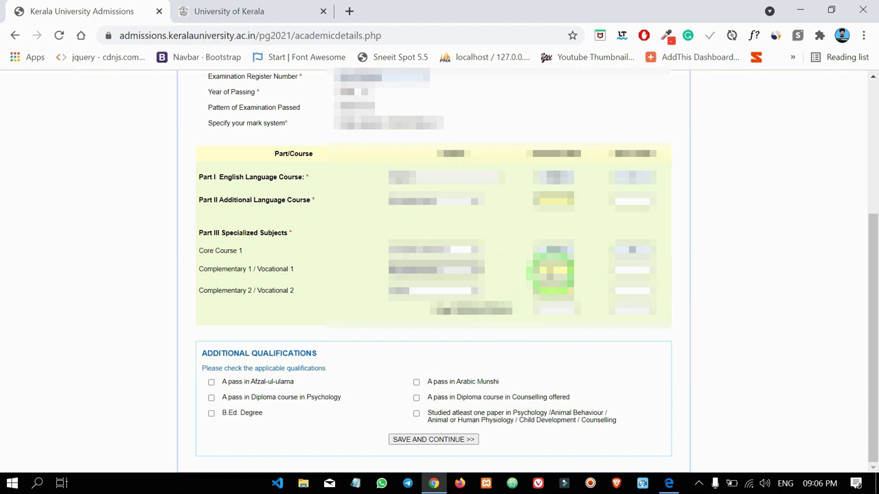
pyautogui.click(560, 288)
pyautogui.click(589, 285)
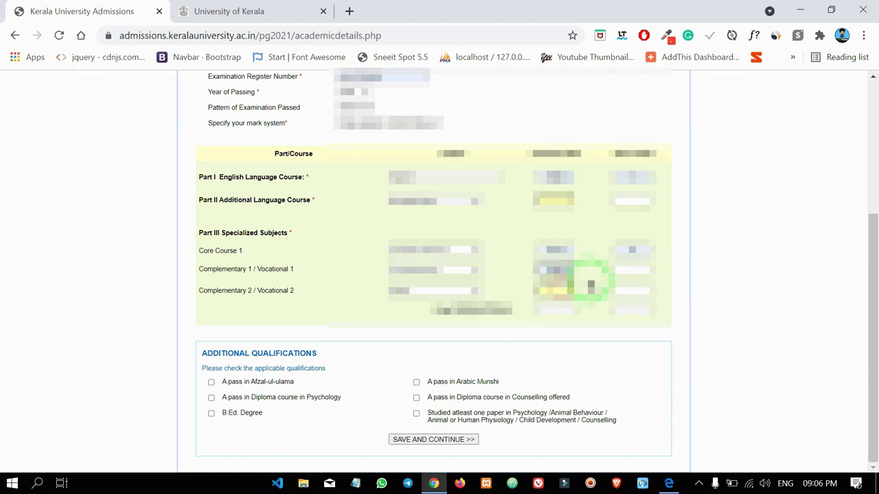
pyautogui.click(626, 290)
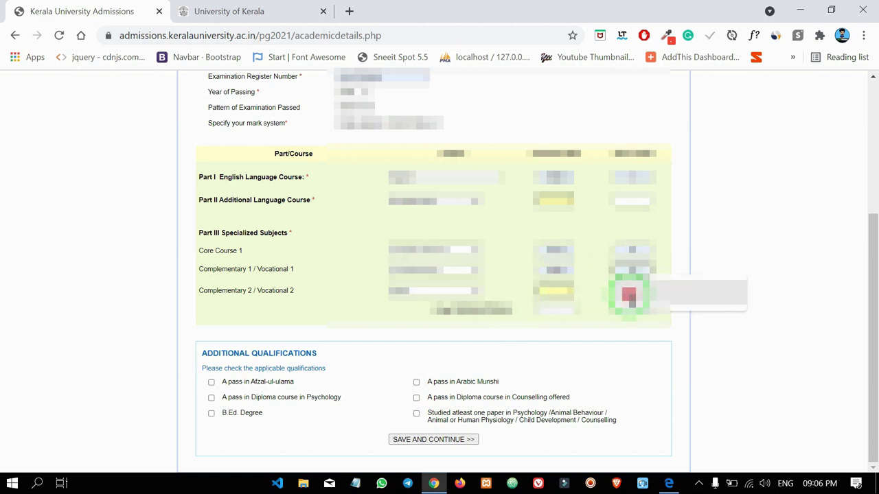
pyautogui.click(628, 294)
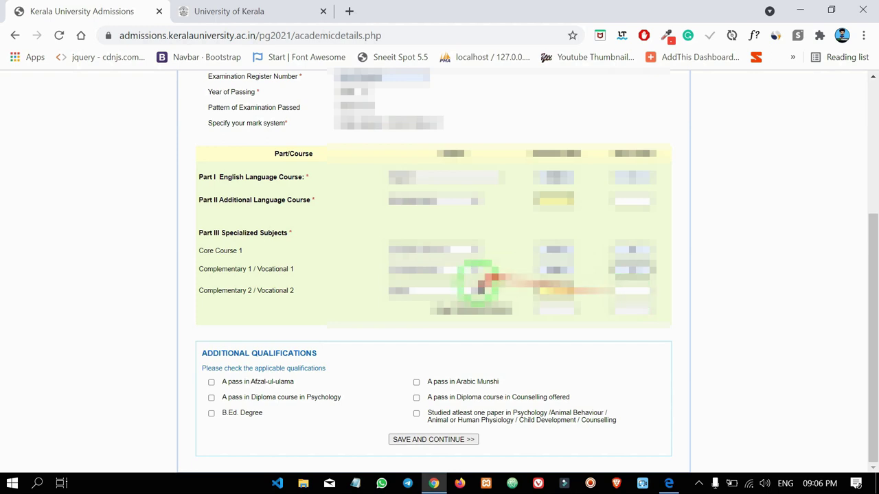
pyautogui.click(457, 290)
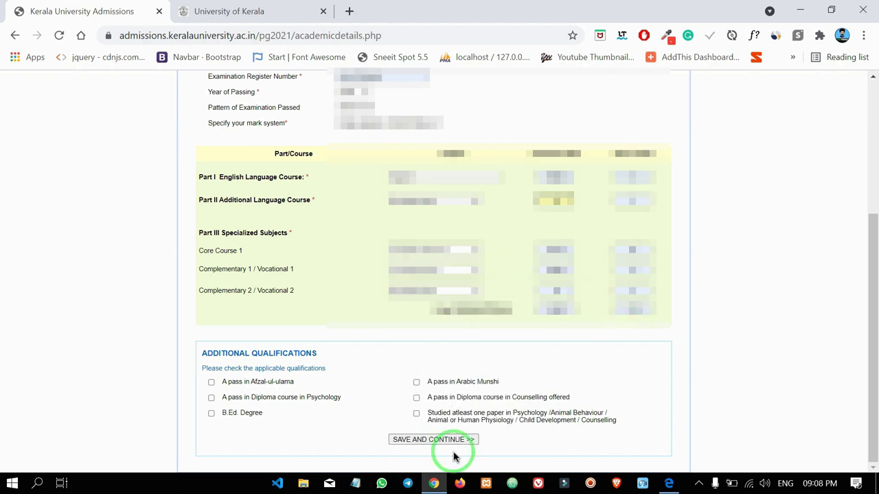
# Step: Save the academic details with SAVE AND CONTINUE and confirm the browser prompt
pyautogui.click(441, 441)
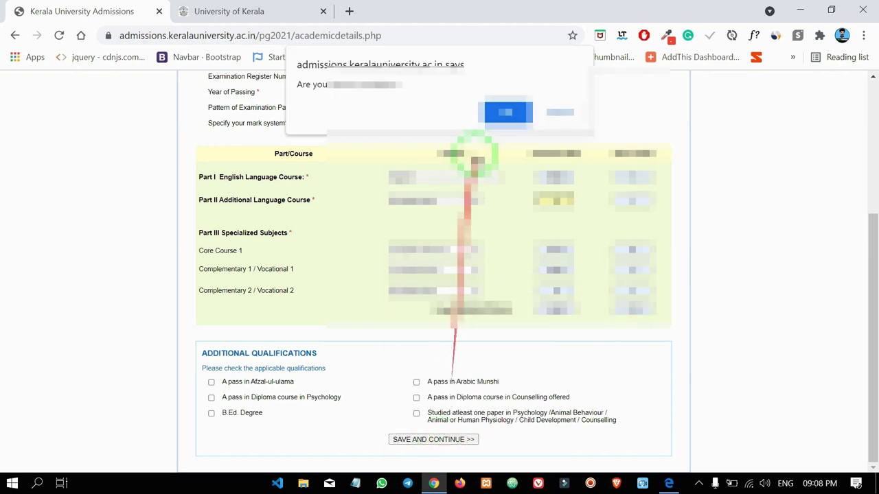
pyautogui.click(505, 112)
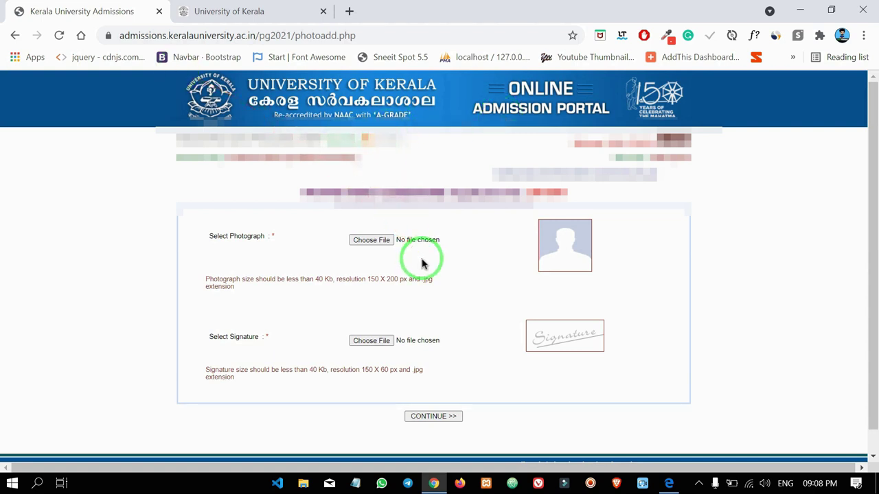
# Step: Choose the applicant's photo file from Downloads as the photograph so it shows in the preview
pyautogui.scroll(-1, 422, 261)
pyautogui.scroll(-1, 421, 263)
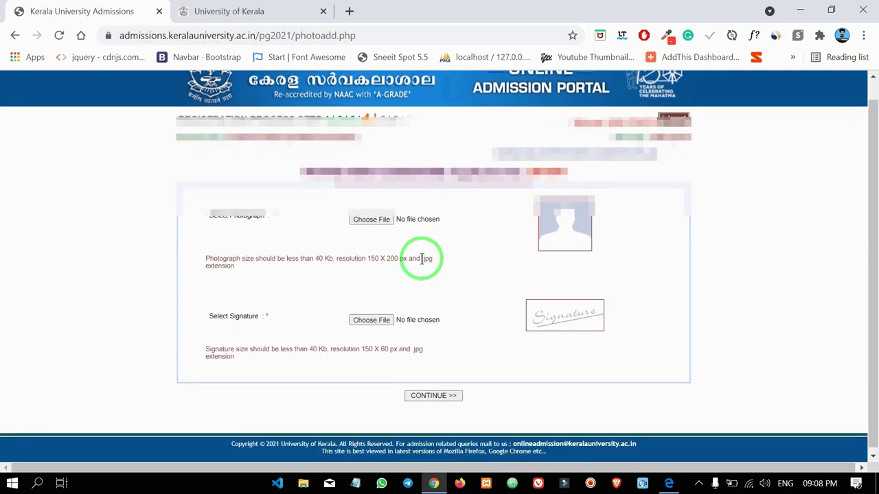
pyautogui.click(374, 219)
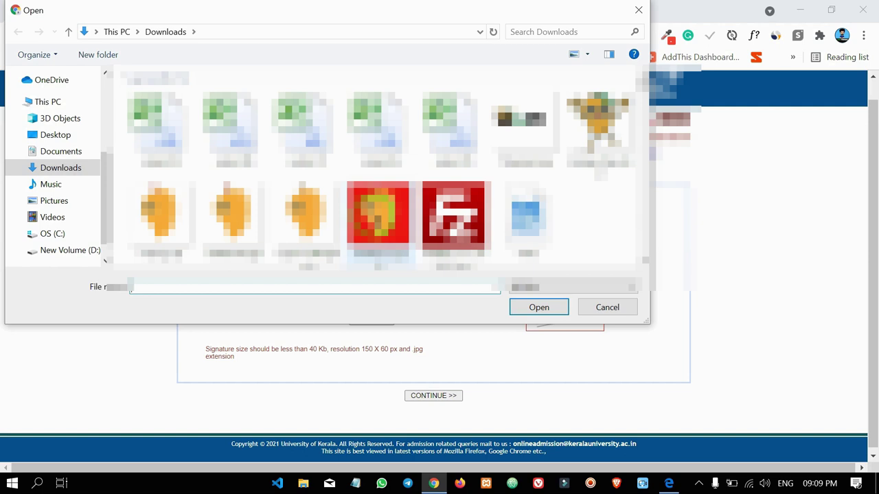
pyautogui.scroll(-6, 407, 166)
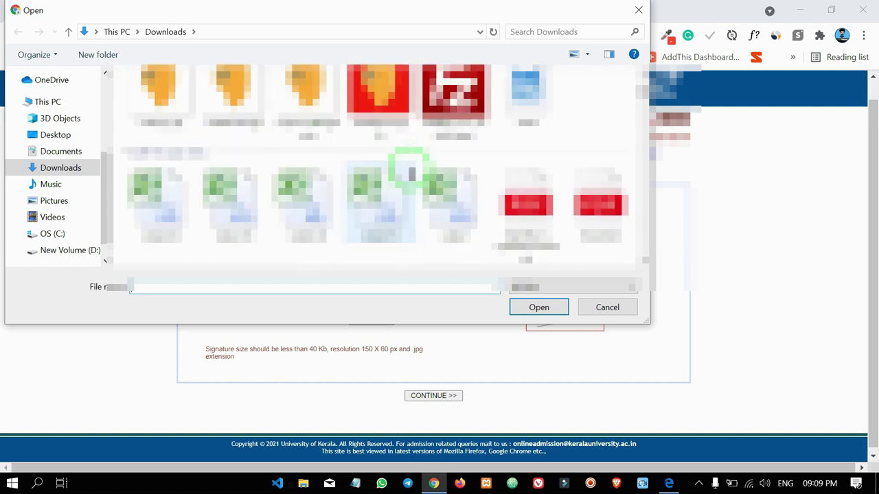
pyautogui.scroll(-10, 410, 172)
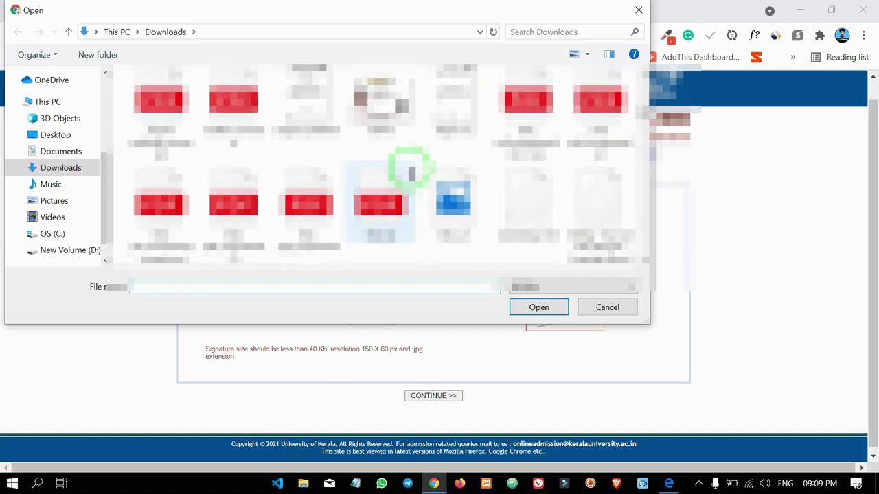
pyautogui.scroll(-3, 411, 172)
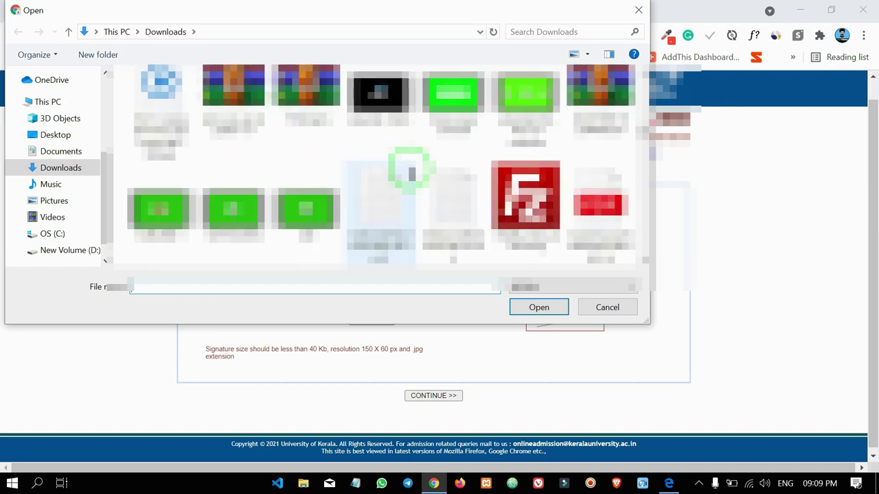
pyautogui.scroll(-6, 411, 172)
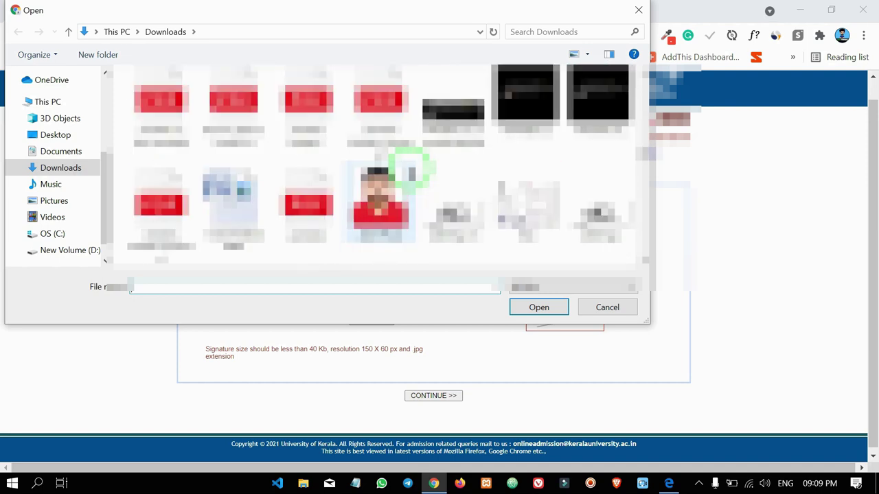
pyautogui.click(407, 168)
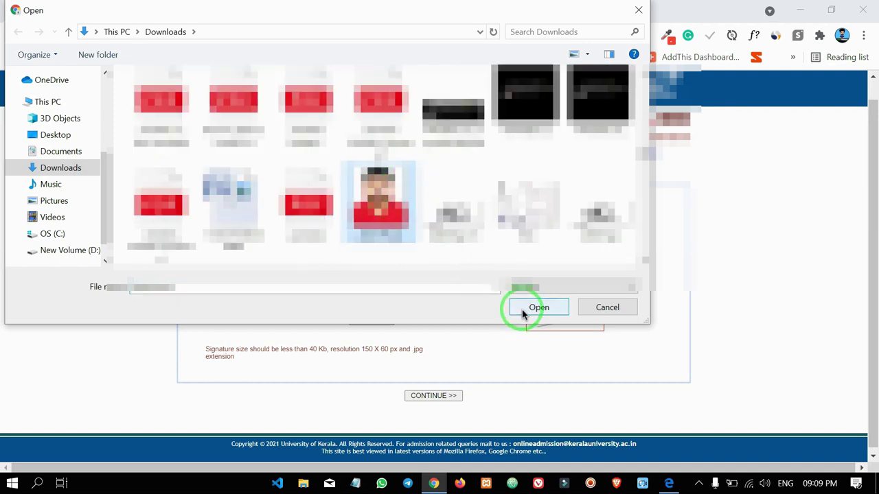
pyautogui.click(522, 309)
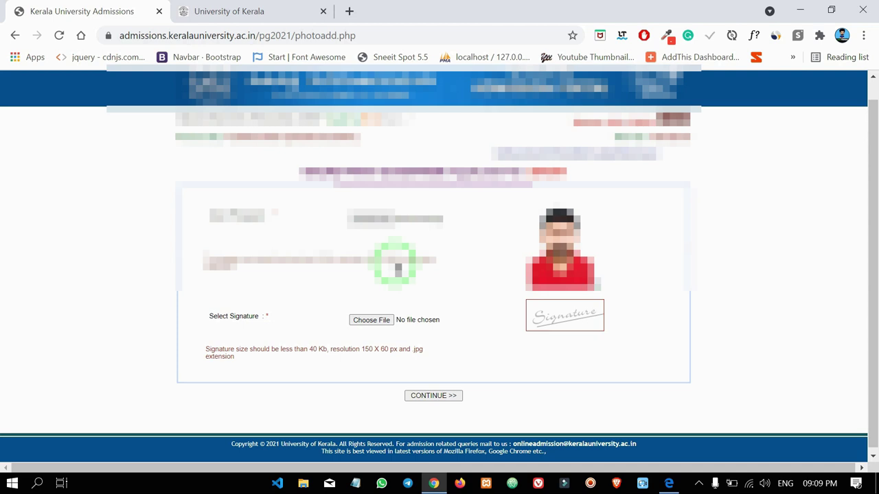
# Step: Select the signature image under Select Signature, then continue to course and college options
pyautogui.click(364, 321)
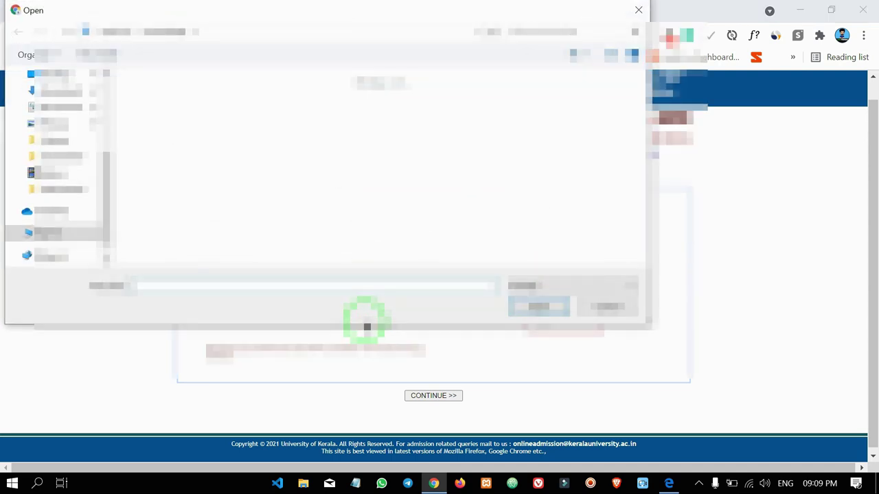
pyautogui.scroll(-1, 519, 199)
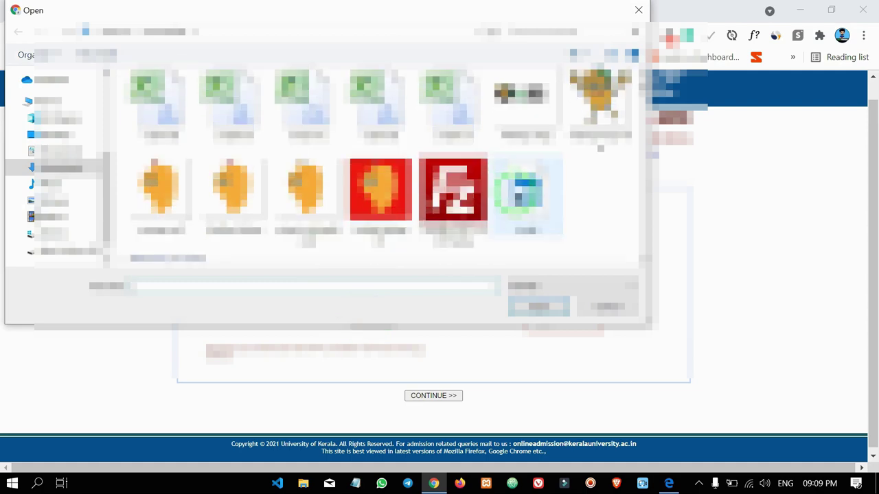
pyautogui.scroll(-2, 518, 199)
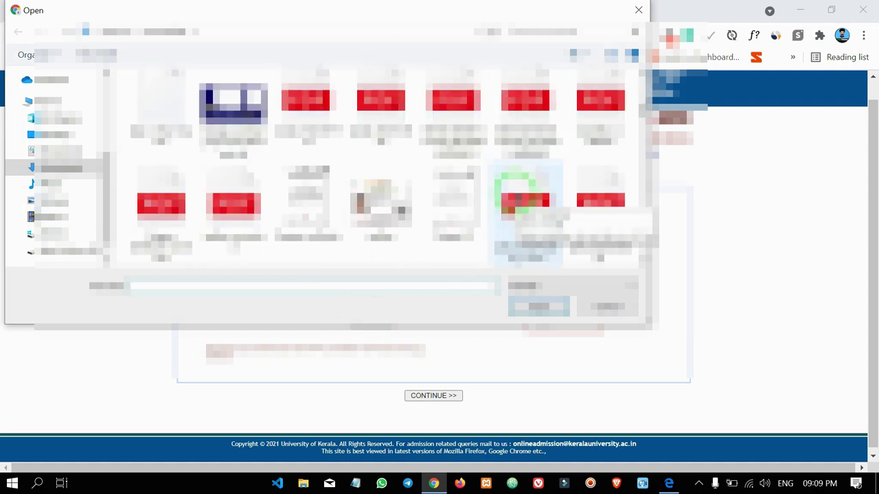
pyautogui.scroll(-5, 518, 196)
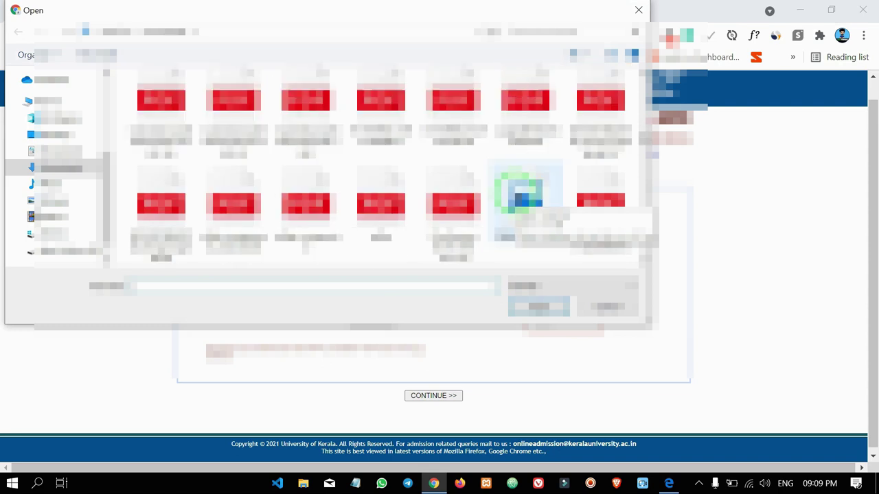
pyautogui.scroll(-3, 519, 196)
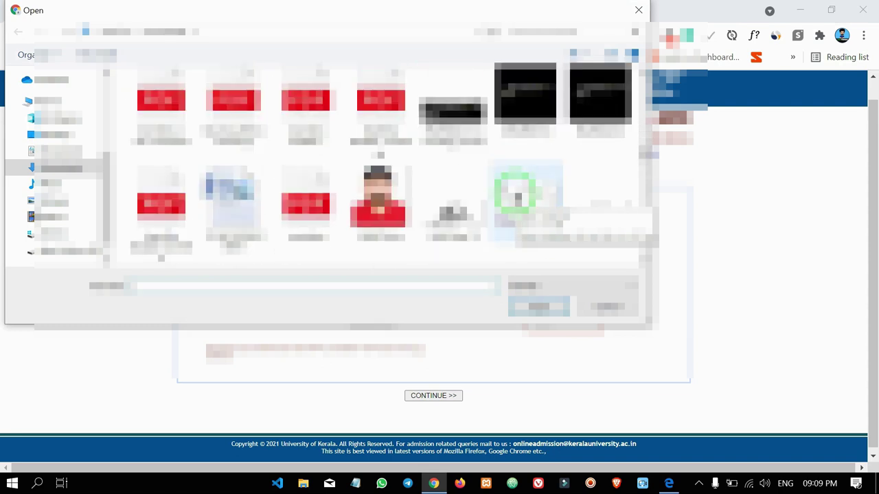
pyautogui.click(453, 214)
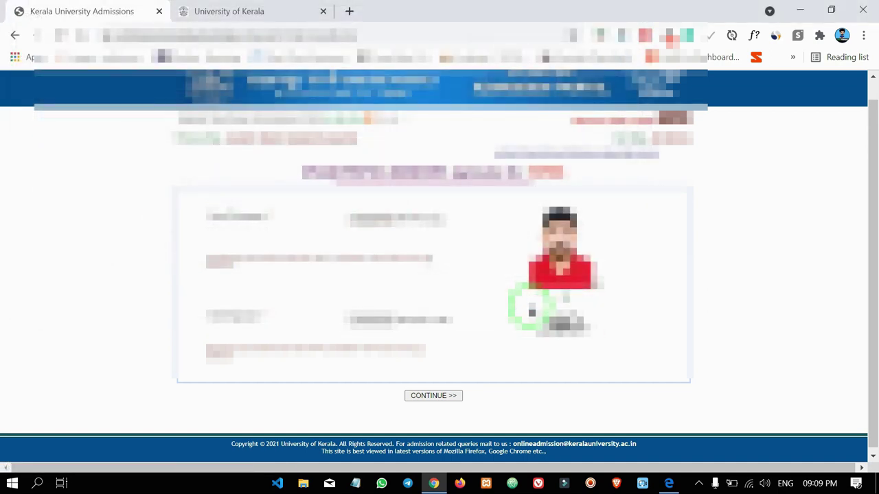
pyautogui.click(435, 396)
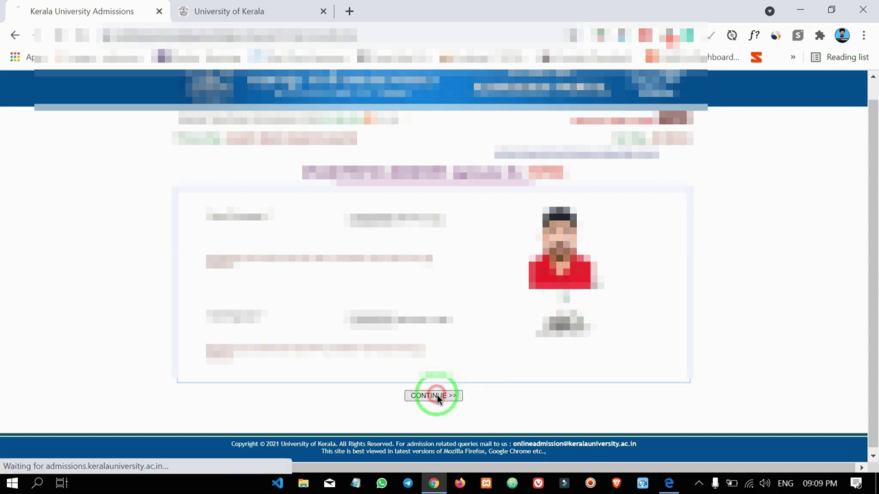
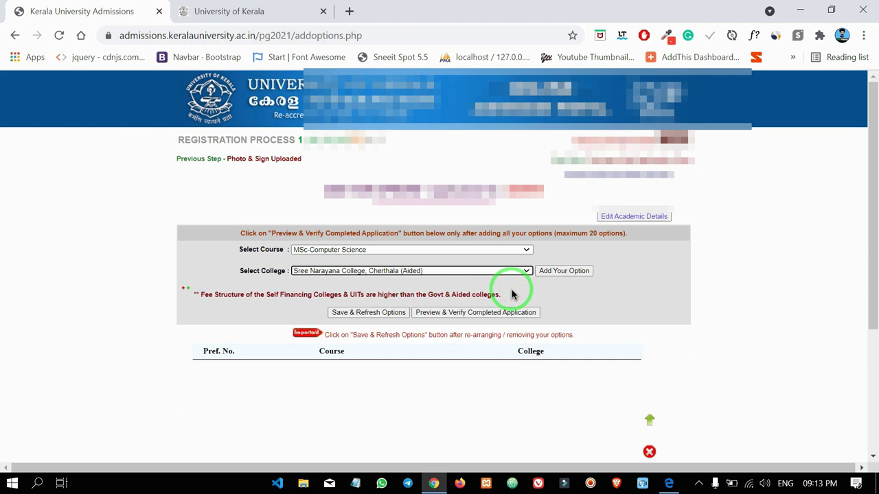
# Step: Add Sree Narayana Cherthala and Sree Ayyappa Eramallikkara as MSc-Computer Science preferences alongside UIT Mulamkadakam
pyautogui.click(577, 272)
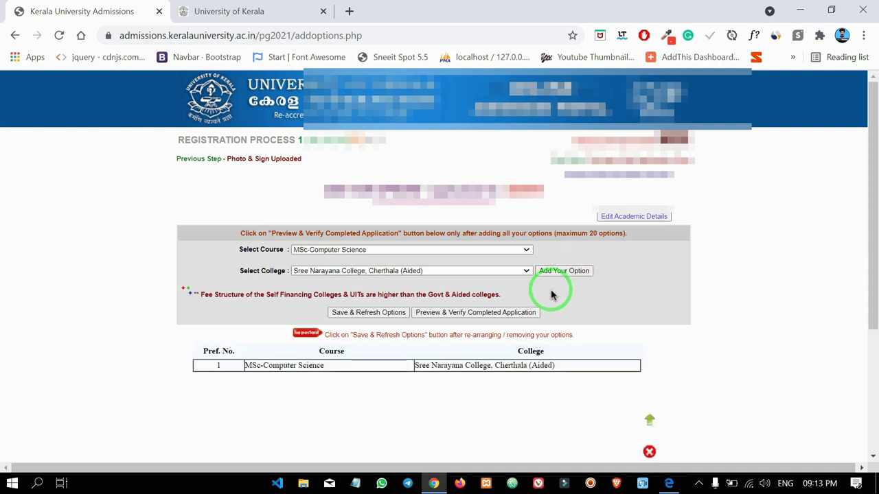
pyautogui.click(521, 271)
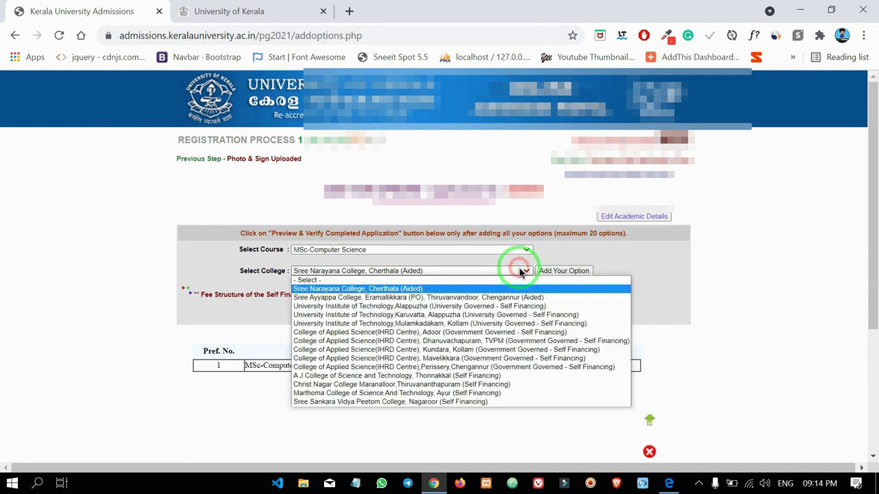
pyautogui.click(478, 299)
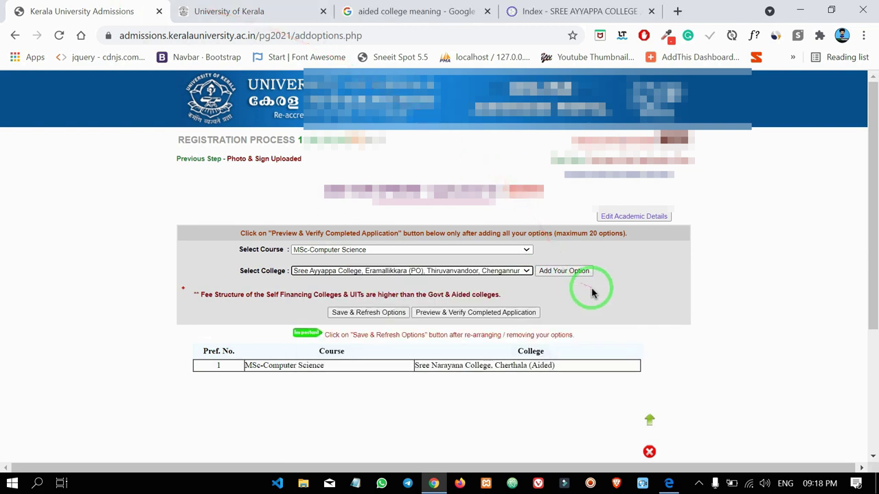
pyautogui.click(574, 273)
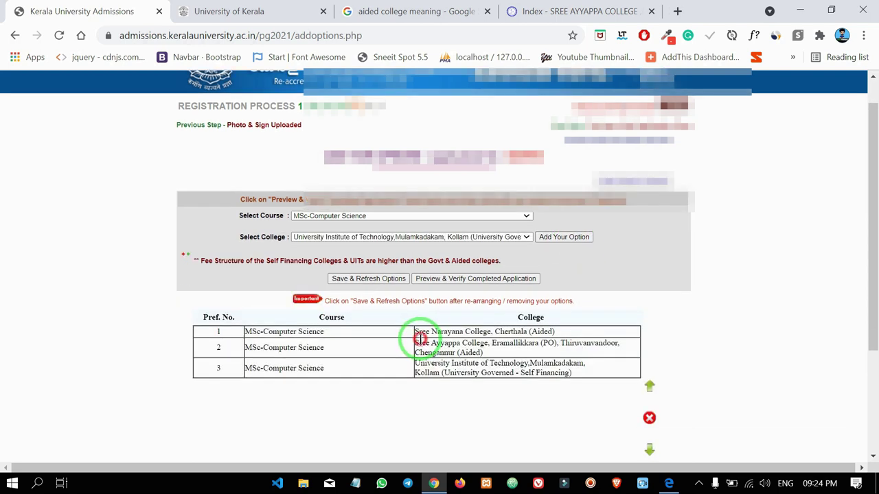
# Step: Delete and rearrange preference rows so UIT comes first, Sree Ayyappa second, Sree Narayana third
pyautogui.click(649, 419)
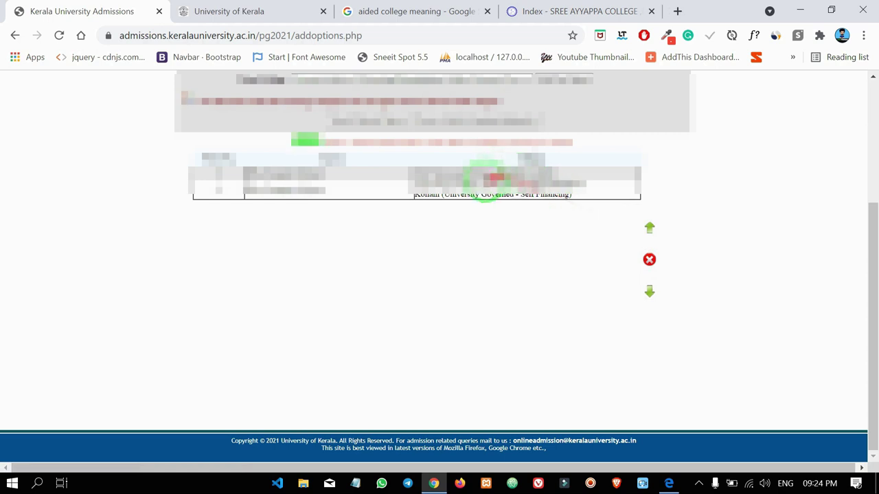
pyautogui.click(475, 185)
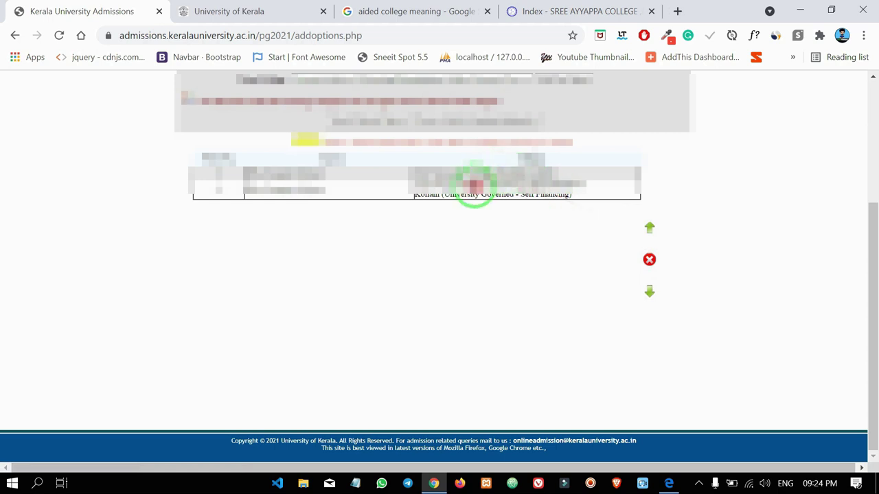
pyautogui.click(649, 261)
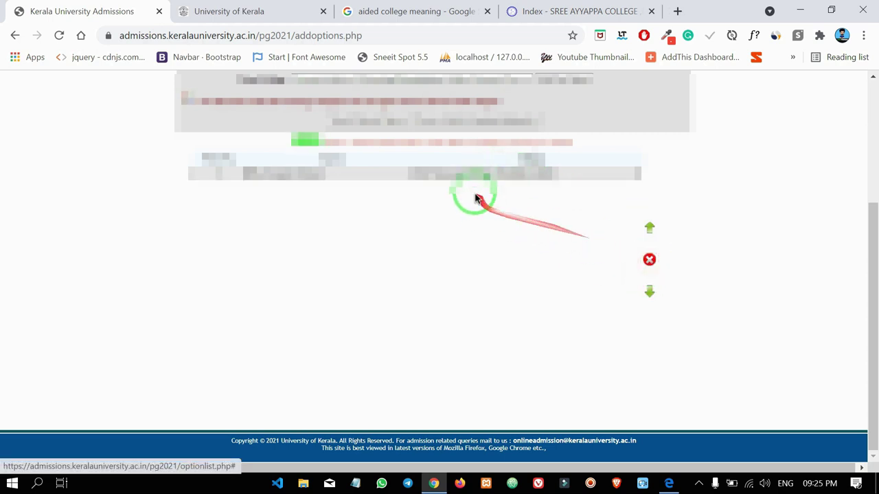
pyautogui.click(451, 171)
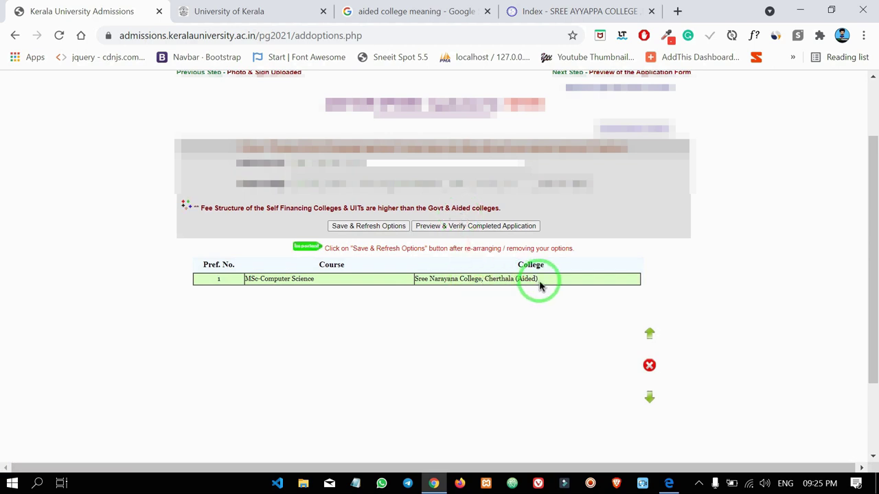
pyautogui.moveTo(515, 277); pyautogui.dragTo(506, 275)
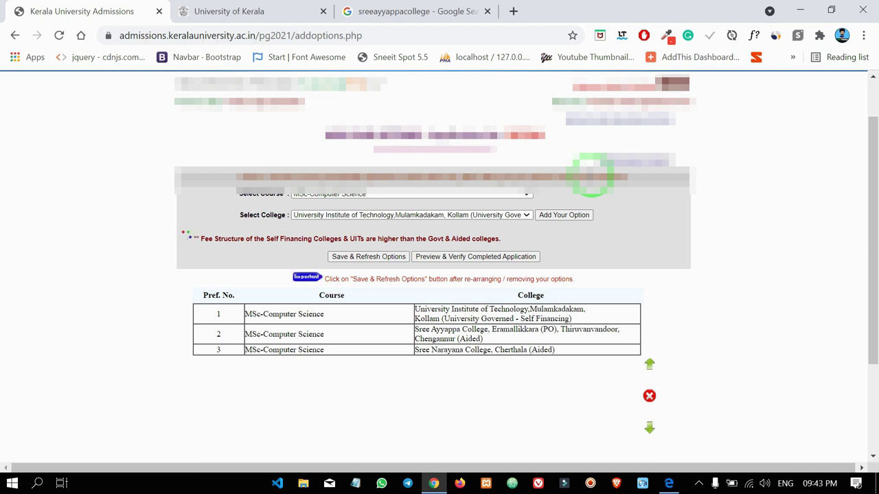
# Step: Go to Preview & Verify Completed Application and accept the confirmation alert
pyautogui.click(478, 256)
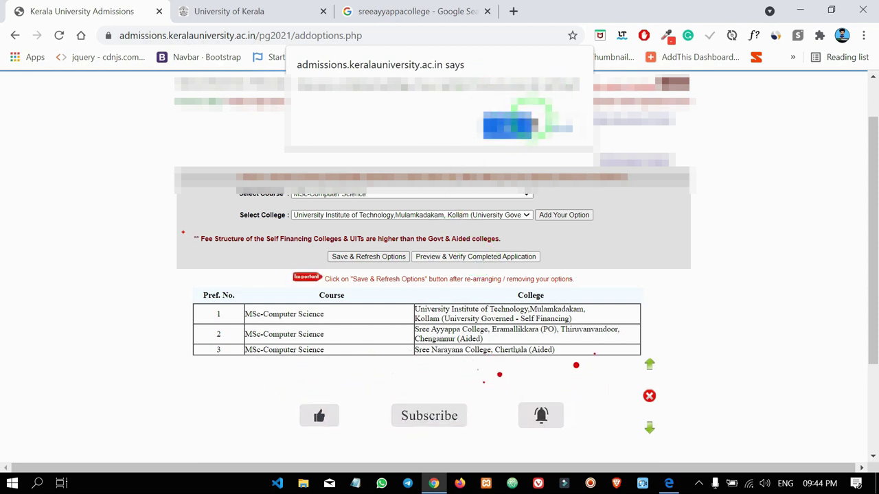
pyautogui.click(512, 130)
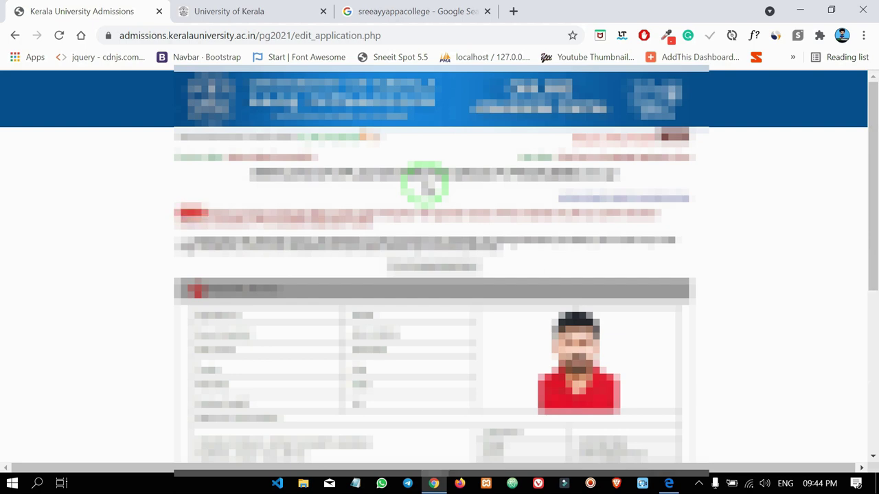
pyautogui.scroll(-2, 358, 230)
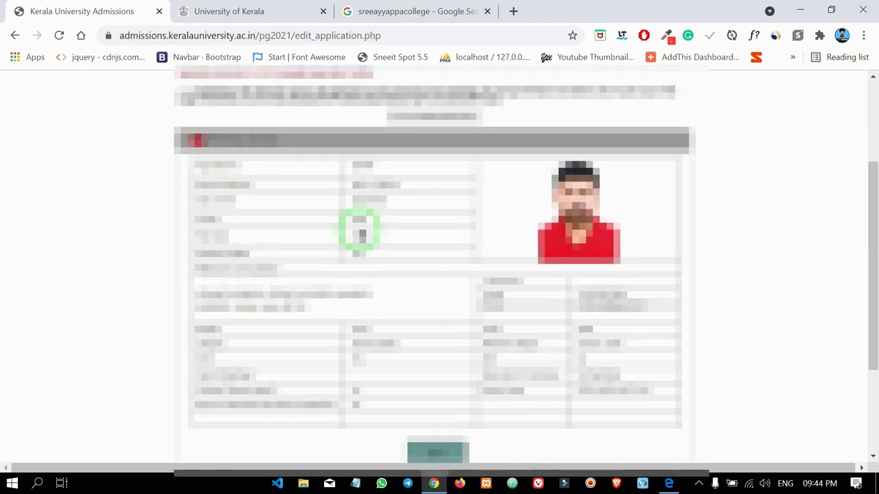
pyautogui.scroll(-2, 390, 236)
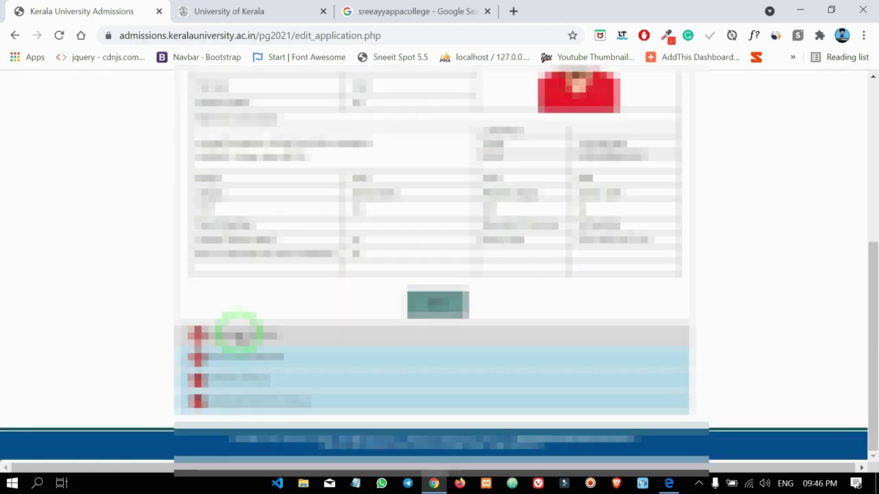
pyautogui.scroll(3, 238, 336)
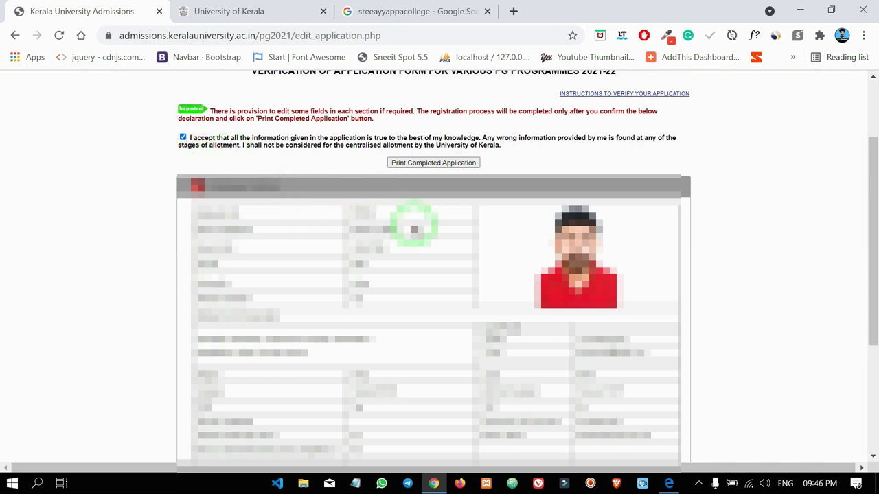
pyautogui.scroll(-1, 414, 229)
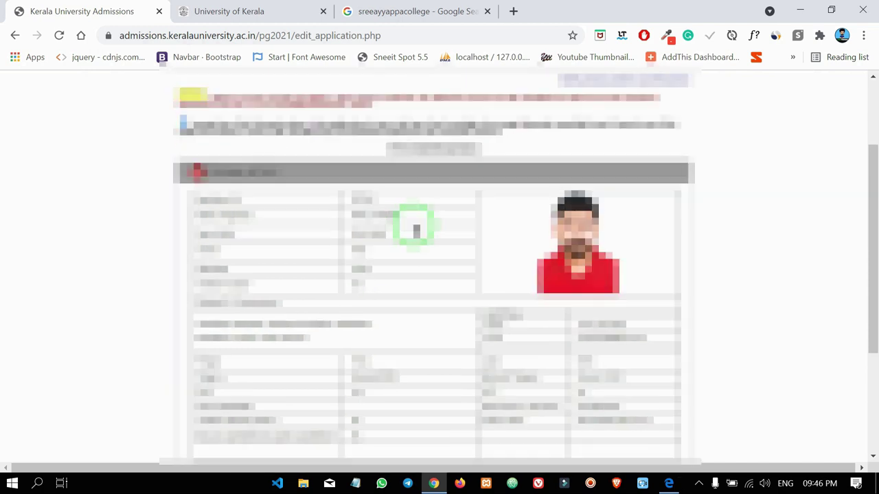
pyautogui.scroll(-3, 415, 228)
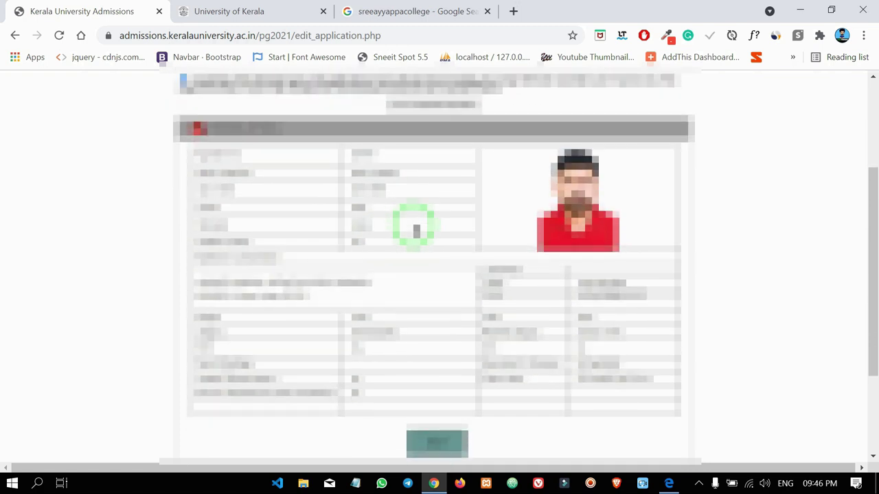
pyautogui.scroll(-3, 257, 347)
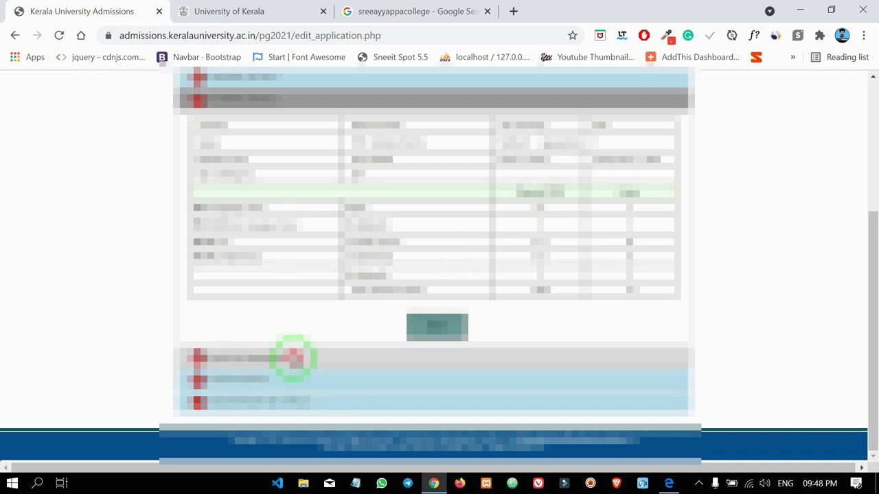
# Step: Expand the application sections including Option Details, then request Print Completed Application
pyautogui.click(293, 357)
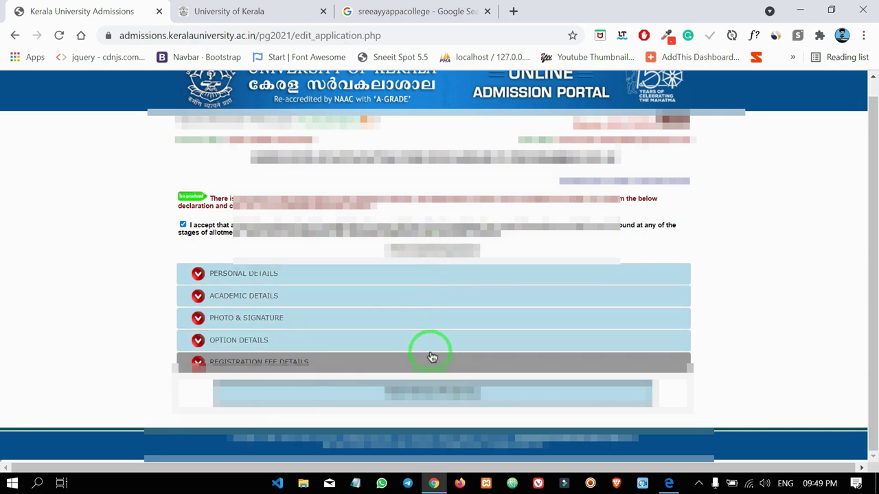
pyautogui.click(345, 341)
pyautogui.click(438, 265)
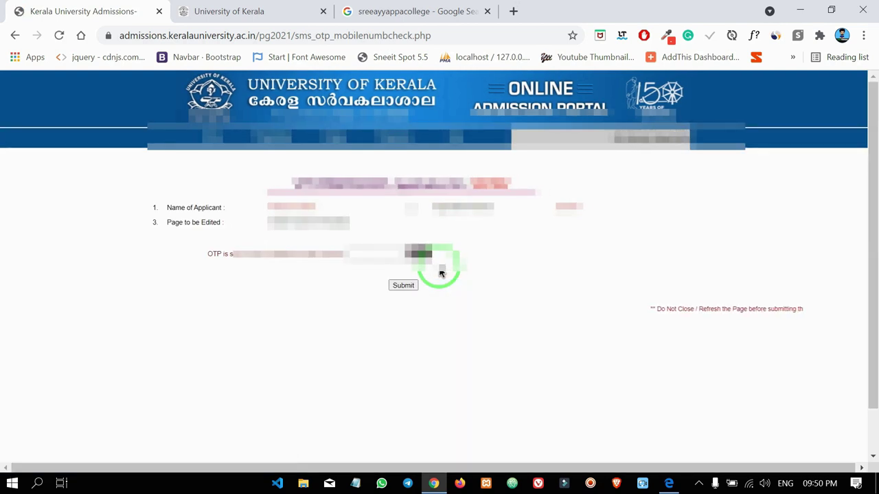
# Step: Submit the OTP, look through the completed application, and log out of the applicant account
pyautogui.click(402, 289)
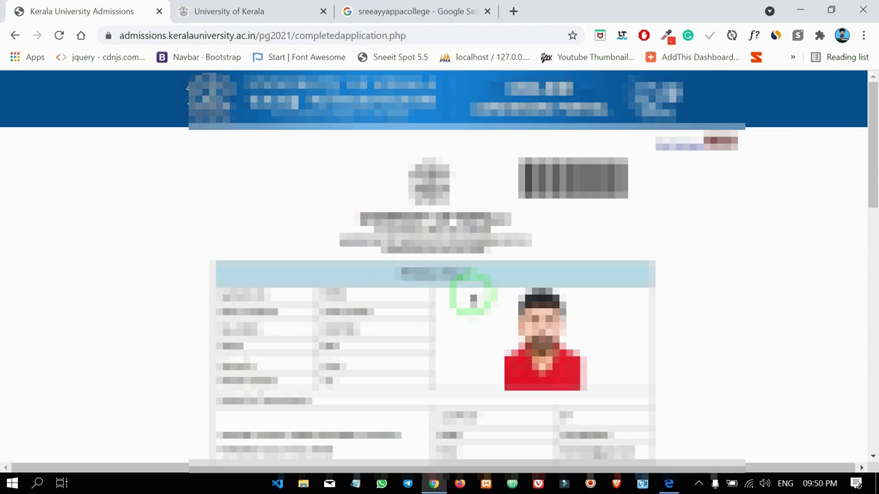
pyautogui.scroll(-3, 481, 300)
pyautogui.scroll(-10, 483, 297)
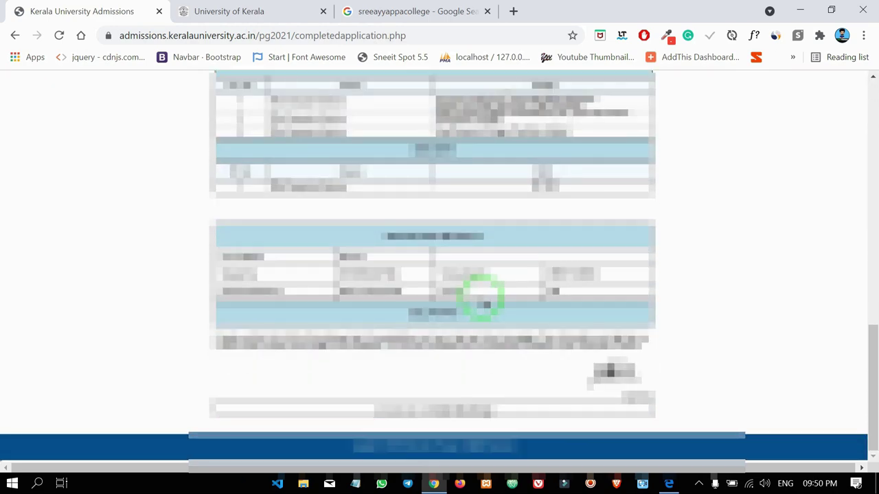
pyautogui.scroll(10, 483, 297)
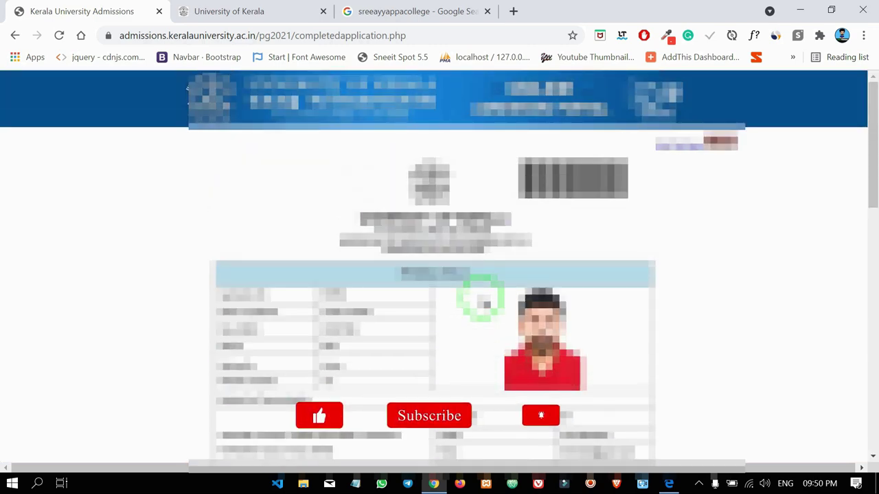
pyautogui.click(508, 113)
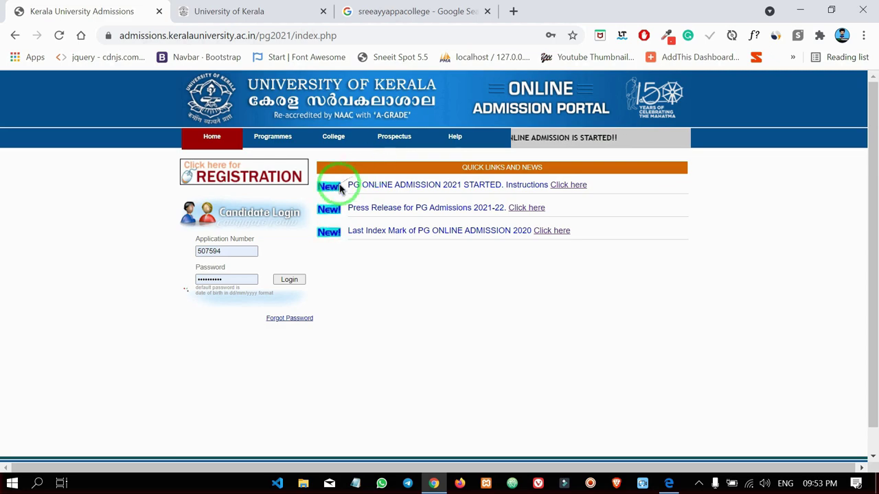
# Step: Scroll down the portal home page after logging out
pyautogui.scroll(-1, 341, 261)
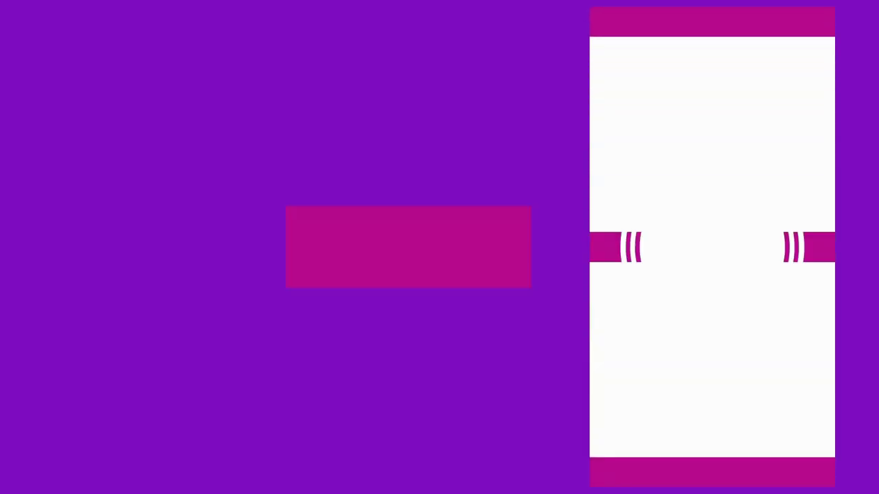